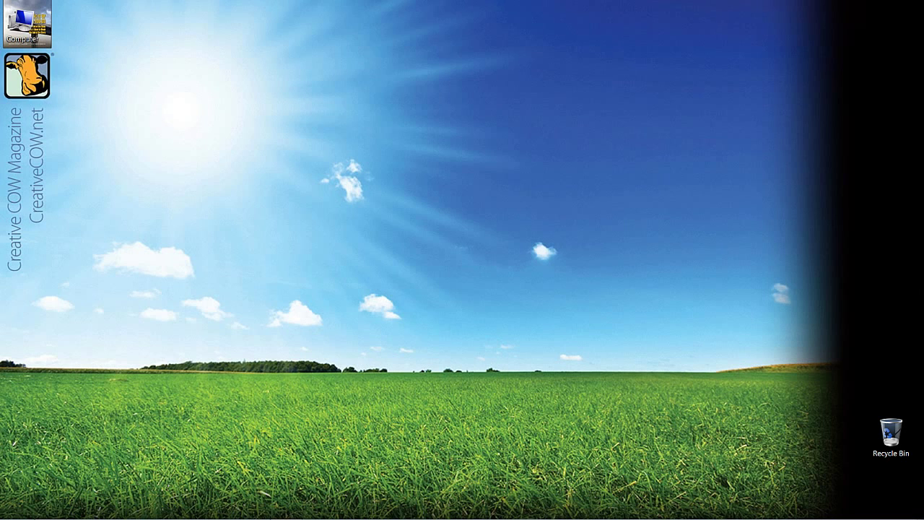
- Load The Quick Brown Fox.mp3 from the Sequences bin into the source monitor and play it
{"action": "key", "text": "alt+Tab"}
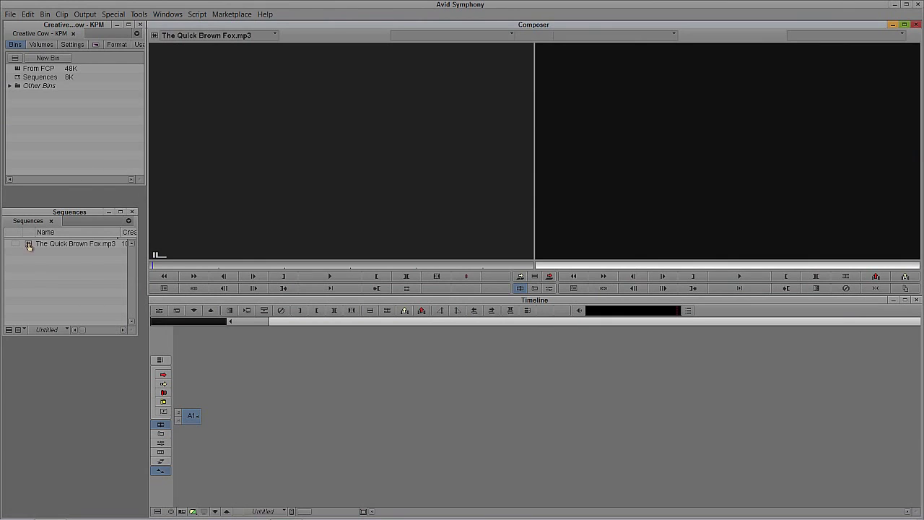
{"action": "left_click_drag", "start_coordinate": [29, 246], "coordinate": [268, 211]}
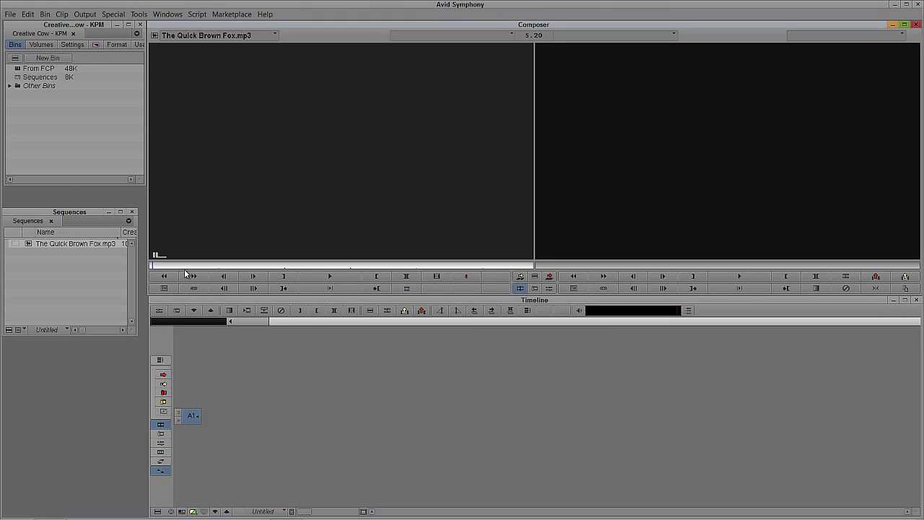
{"action": "key", "text": "space"}
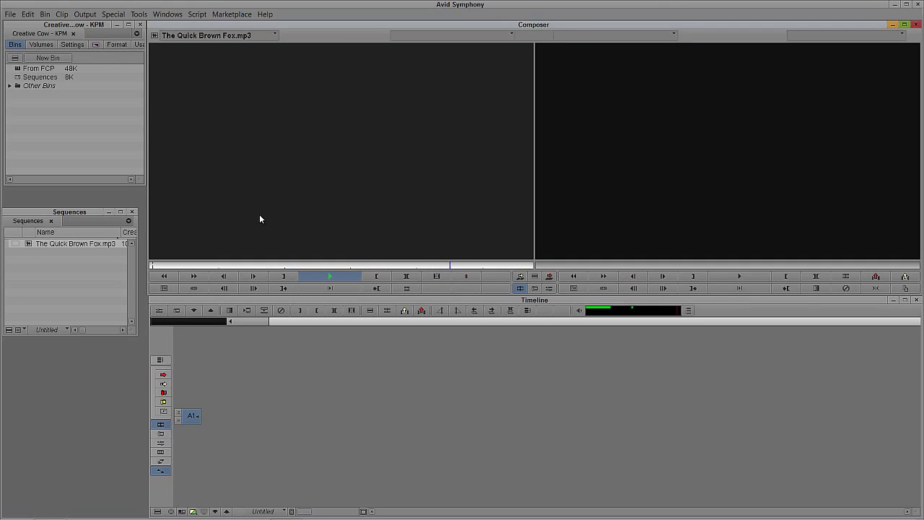
{"action": "key", "text": "space"}
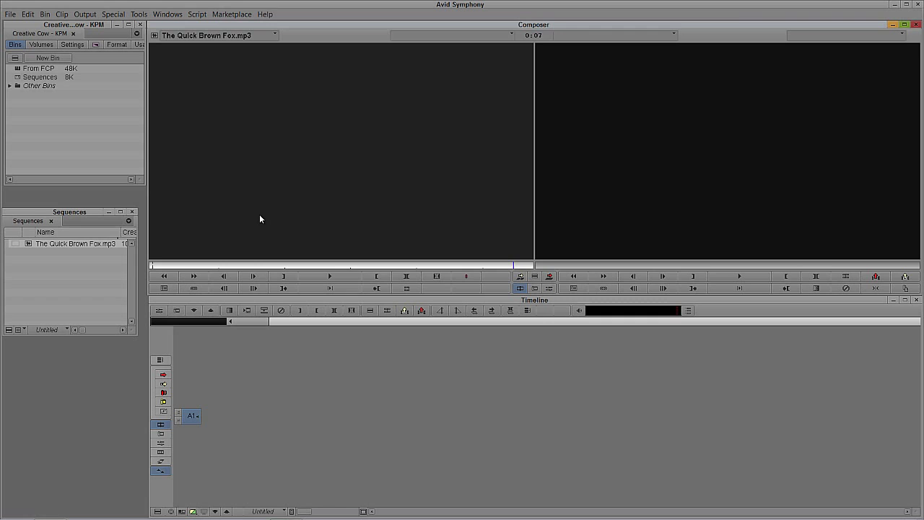
- Start an import into the Sequences bin and browse to DATADRIVE1 > Footage > Music > Dirty South
{"action": "right_click", "coordinate": [78, 260]}
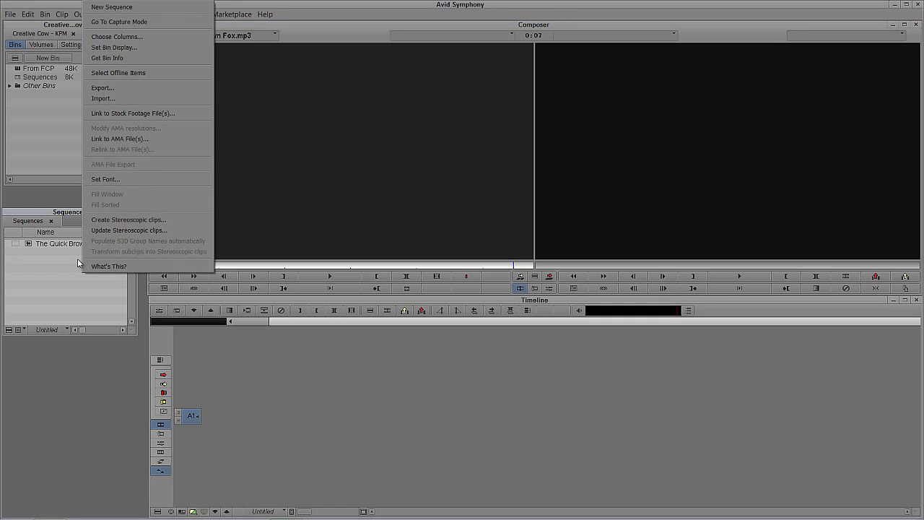
{"action": "left_click", "coordinate": [161, 99]}
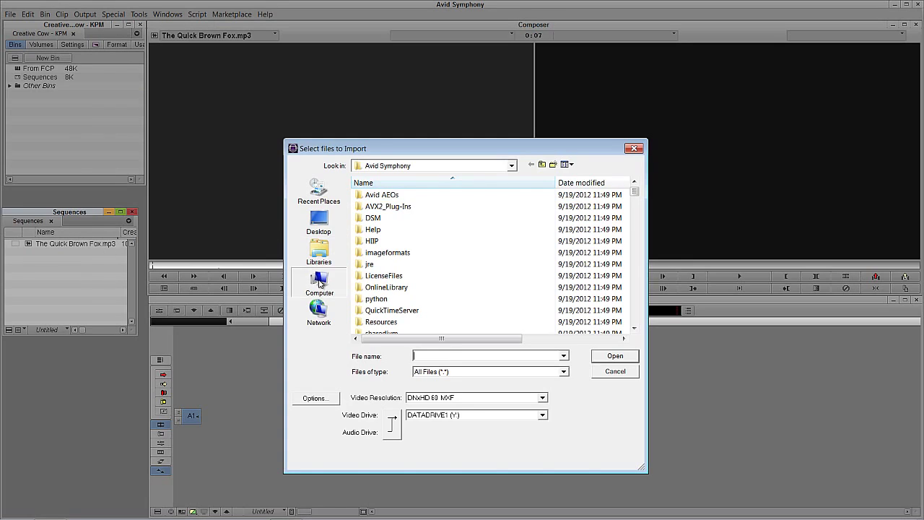
{"action": "left_click", "coordinate": [320, 283]}
{"action": "double_click", "coordinate": [541, 244]}
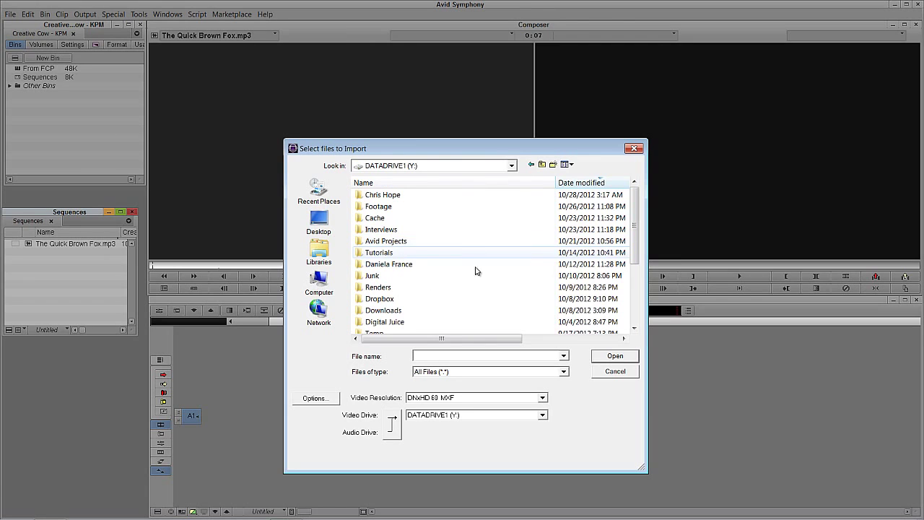
{"action": "double_click", "coordinate": [381, 206]}
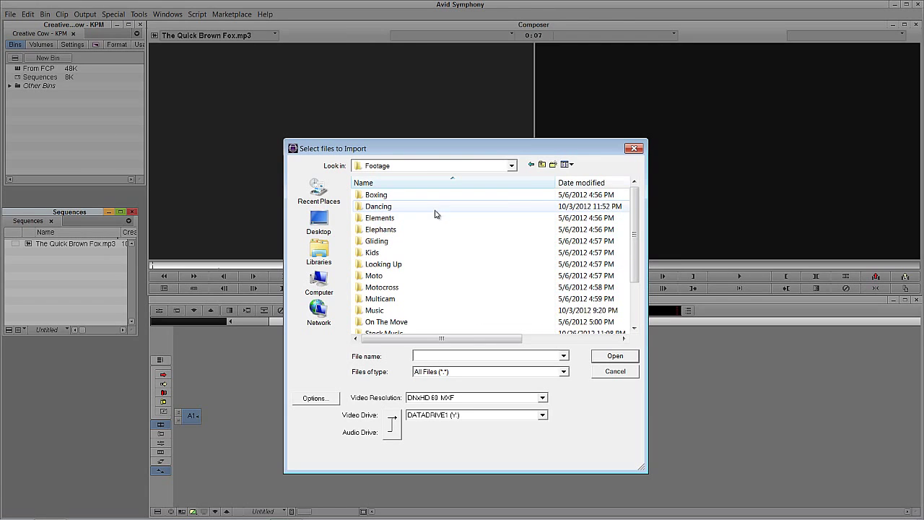
{"action": "double_click", "coordinate": [444, 311]}
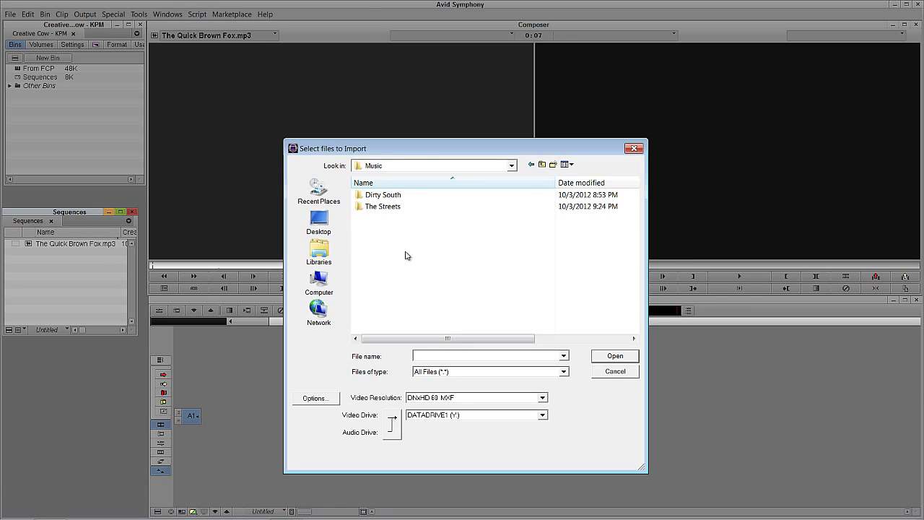
{"action": "double_click", "coordinate": [382, 196]}
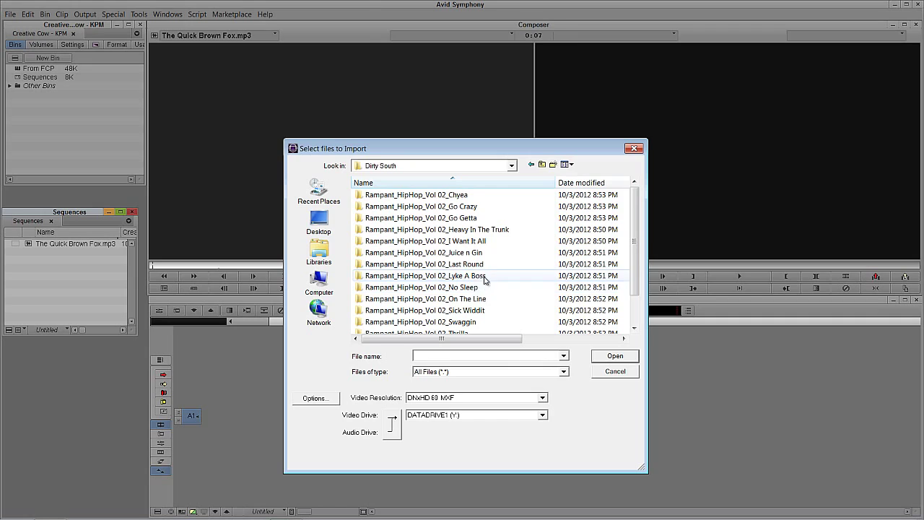
- Open the Lyke A Boss folder and import Rampant_HipHop_Vol 02_Lyke A Boss_30
{"action": "left_click", "coordinate": [432, 278]}
{"action": "double_click", "coordinate": [432, 278]}
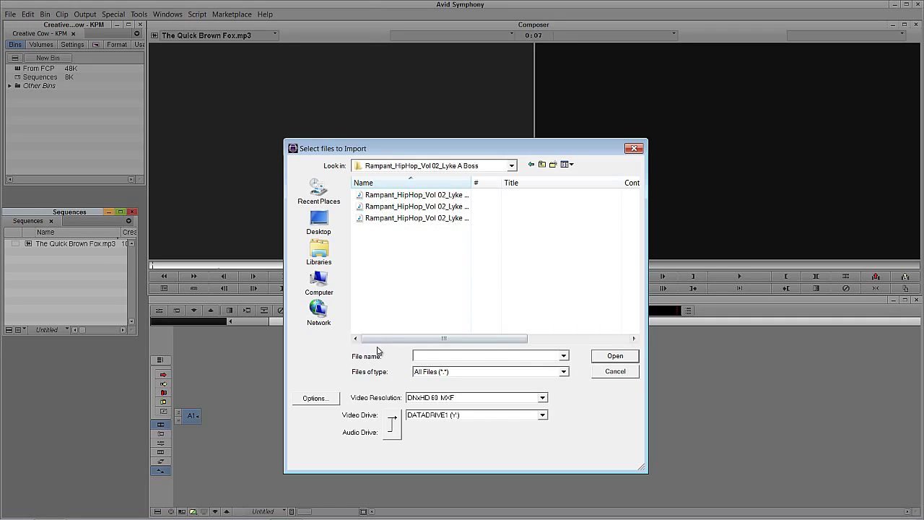
{"action": "left_click_drag", "start_coordinate": [470, 183], "coordinate": [529, 184]}
{"action": "left_click", "coordinate": [498, 195]}
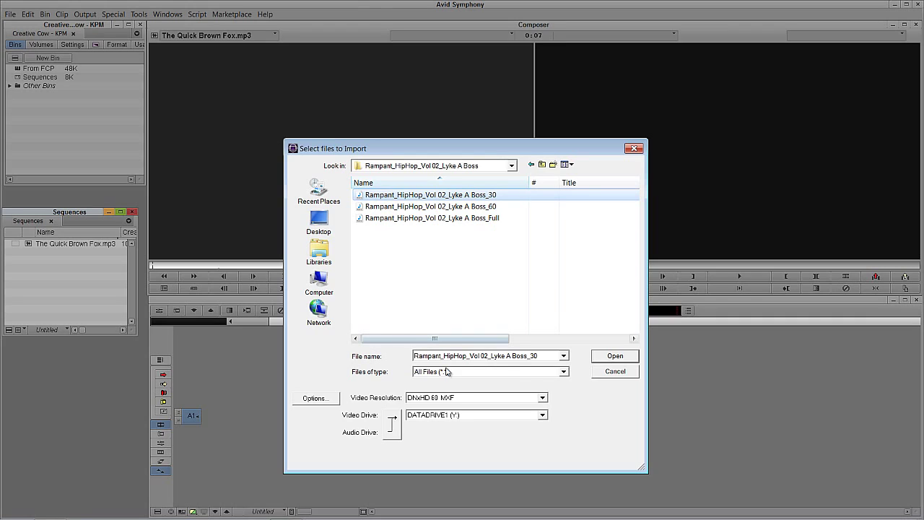
{"action": "left_click", "coordinate": [615, 357]}
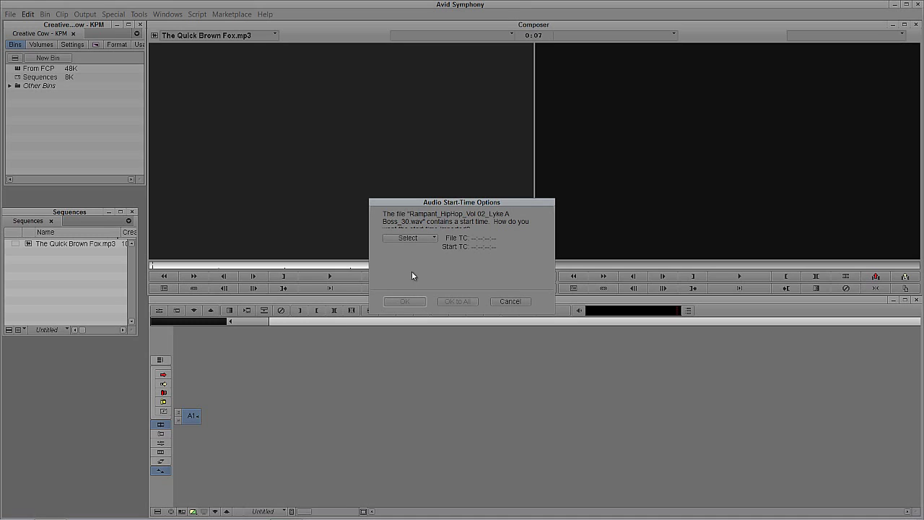
- Set the audio start-time rate to 23.98 and accept to complete the import
{"action": "left_click", "coordinate": [426, 239]}
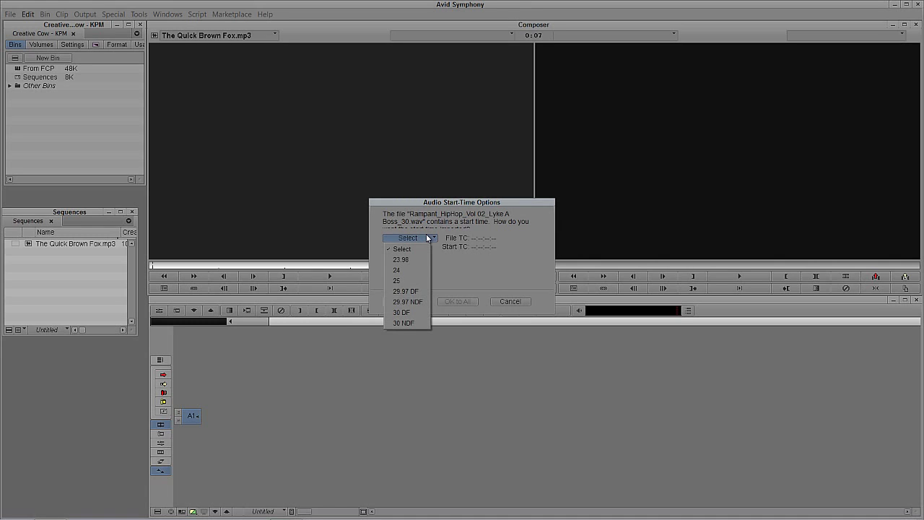
{"action": "left_click", "coordinate": [414, 259]}
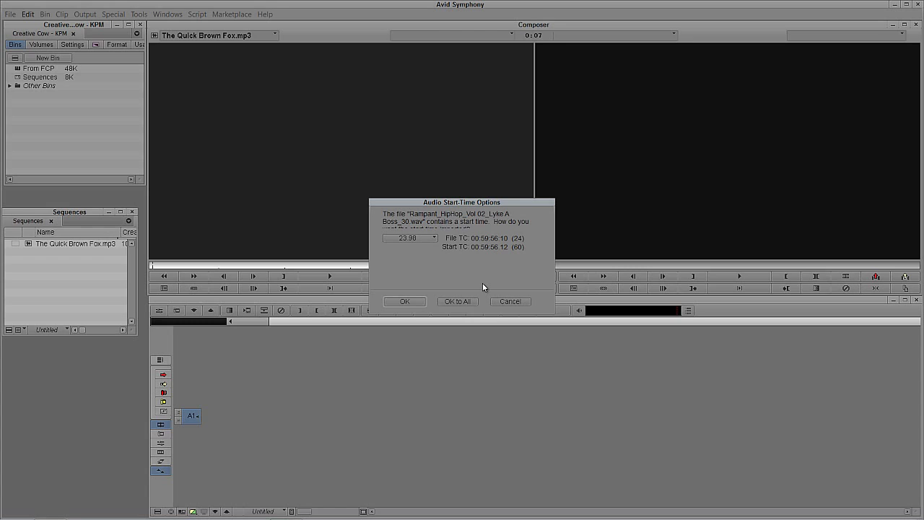
{"action": "left_click", "coordinate": [410, 302]}
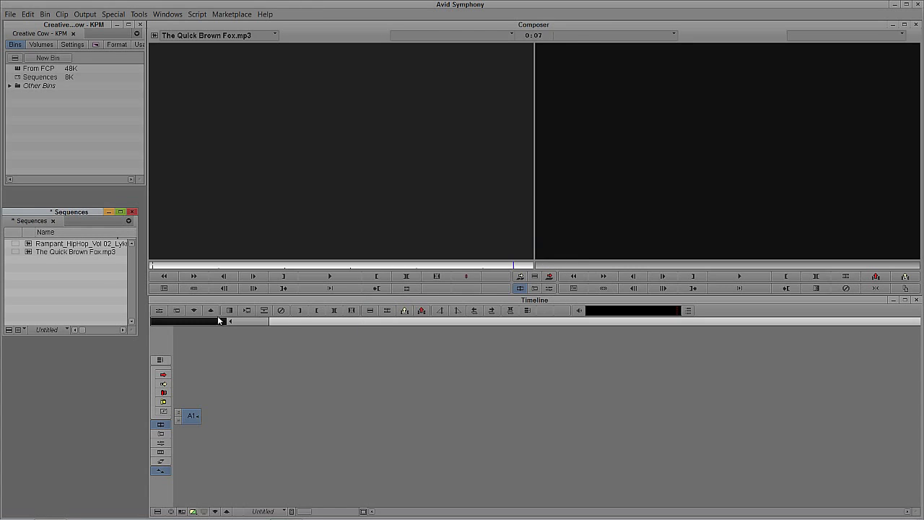
- Load the Lyke A Boss clip in the source monitor and splice it into a new sequence
{"action": "double_click", "coordinate": [29, 245]}
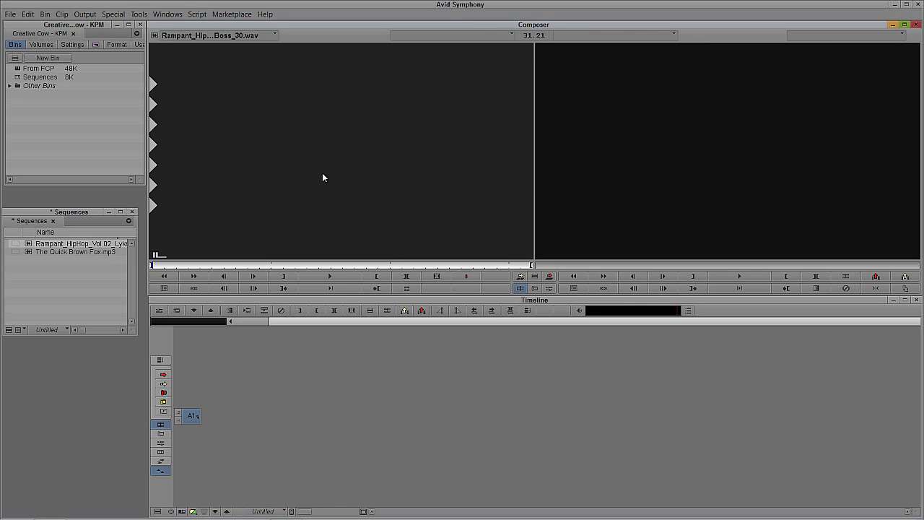
{"action": "key", "text": "b"}
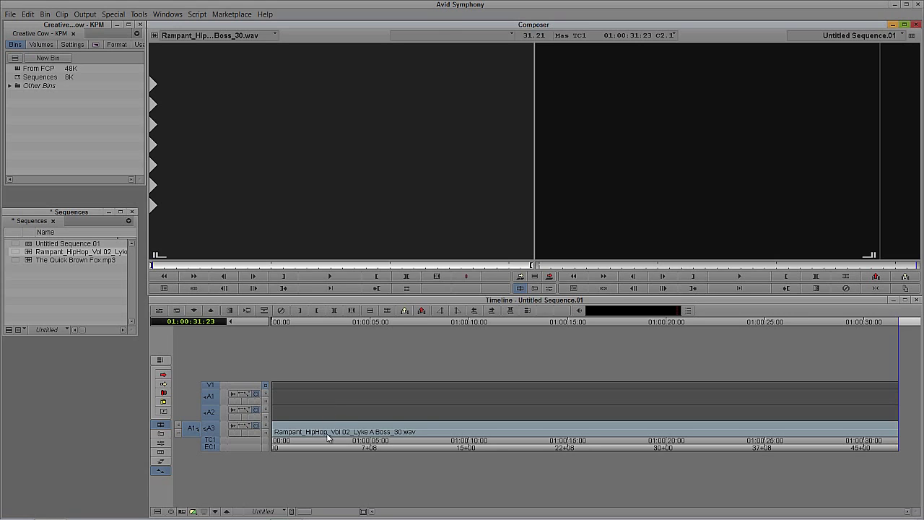
- Split all timeline tracks to mono and park the playhead near 01:00:05:25
{"action": "right_click", "coordinate": [328, 436]}
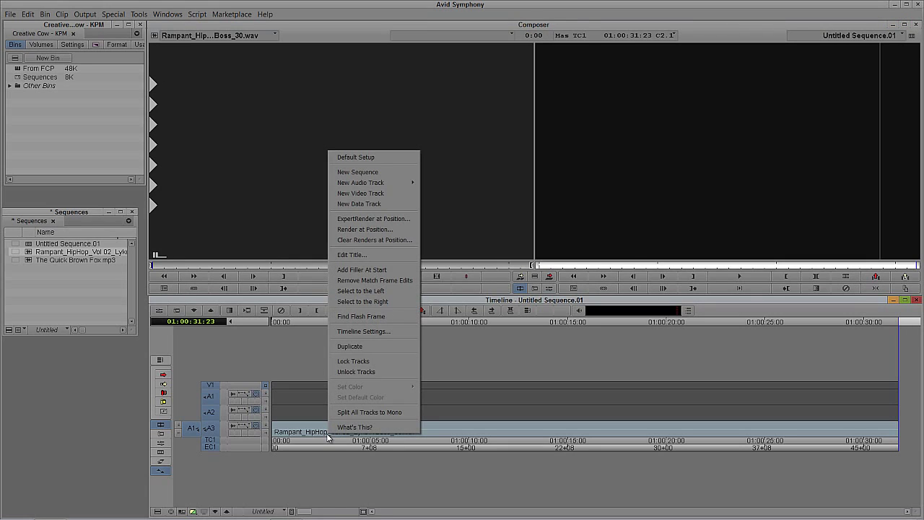
{"action": "left_click", "coordinate": [409, 412]}
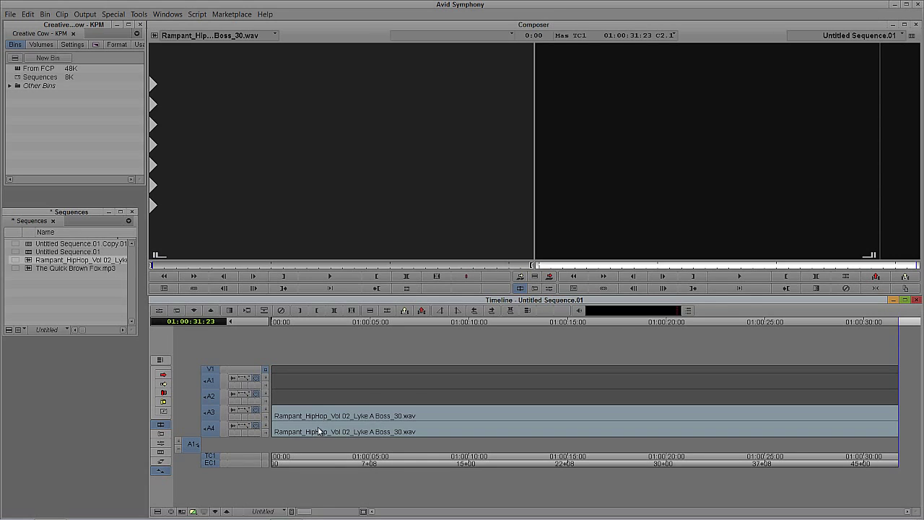
{"action": "left_click", "coordinate": [387, 430]}
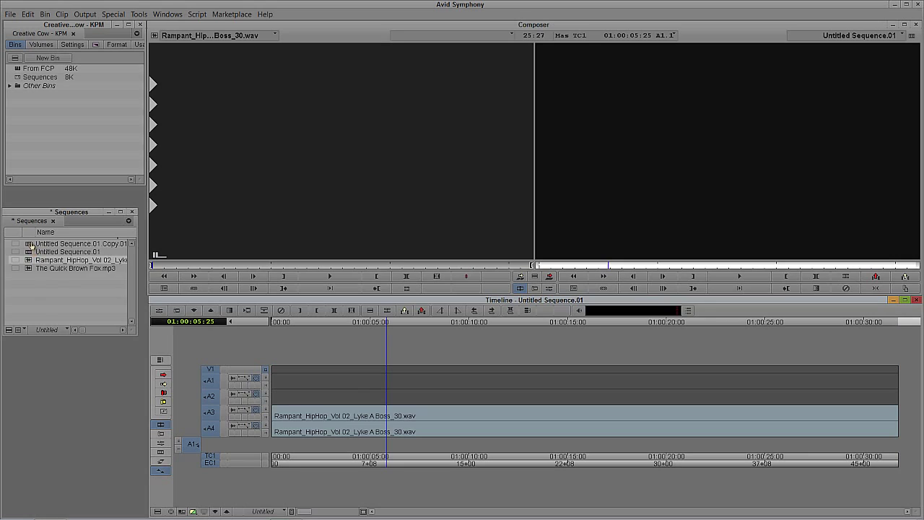
- Delete both sequences and the Lyke A Boss master clip with its 2 media files
{"action": "left_click", "coordinate": [31, 247]}
{"action": "left_click", "coordinate": [33, 252], "text": "shift"}
{"action": "left_click", "coordinate": [34, 259], "text": "shift"}
{"action": "key", "text": "Delete"}
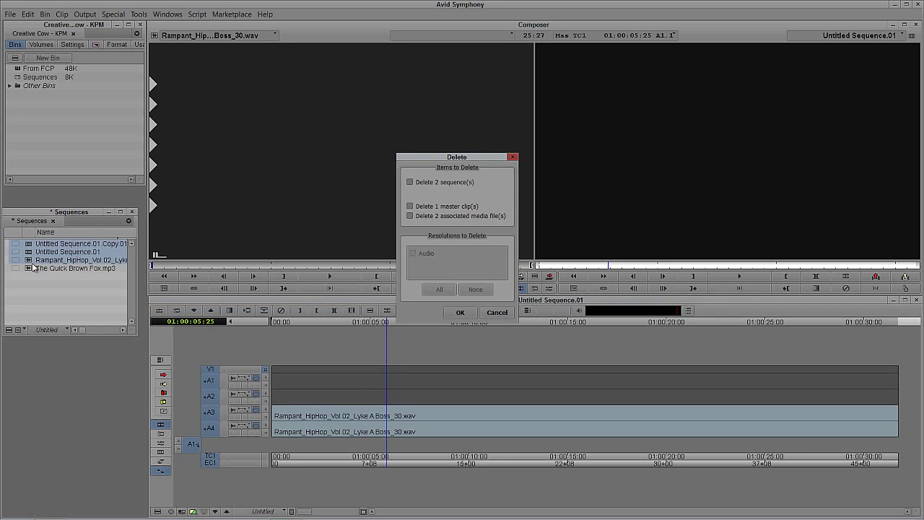
{"action": "left_click", "coordinate": [432, 217]}
{"action": "left_click", "coordinate": [429, 206]}
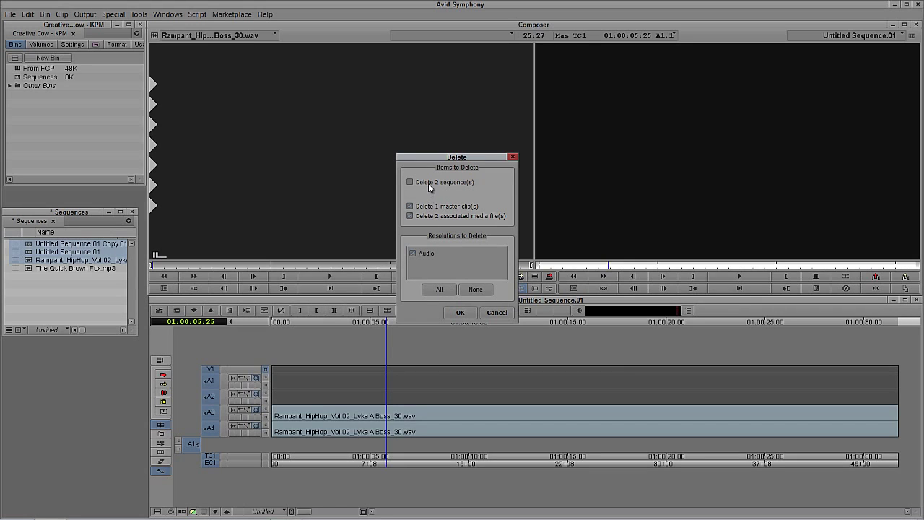
{"action": "left_click", "coordinate": [461, 314]}
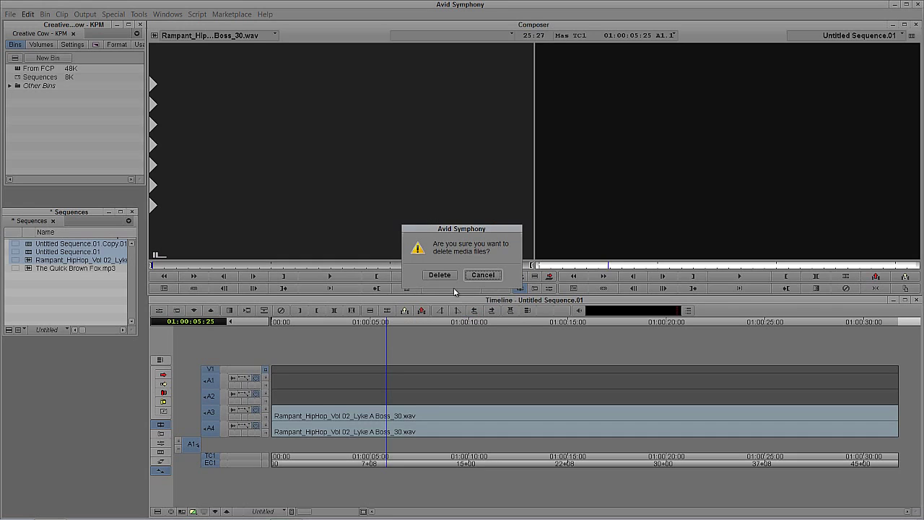
{"action": "left_click", "coordinate": [441, 273]}
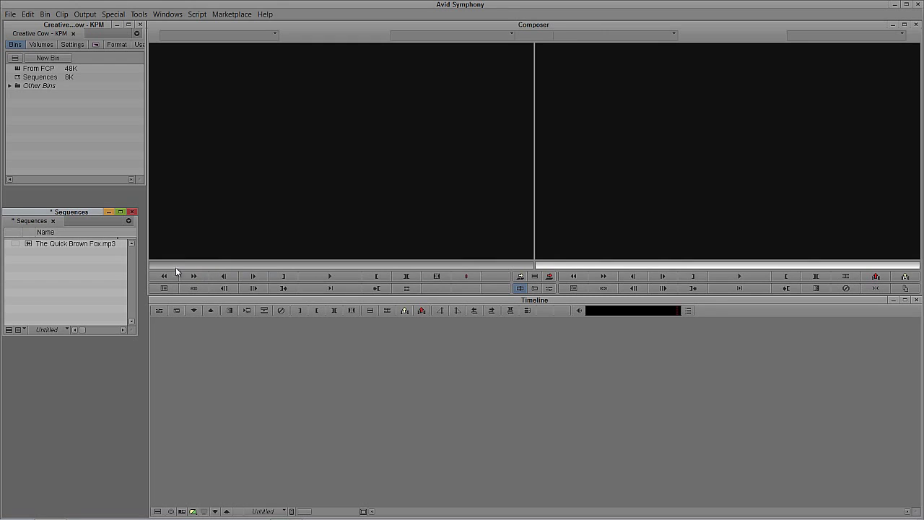
- Choose the Lyke A Boss_30 file for import again and bring up Import Settings
{"action": "right_click", "coordinate": [47, 268]}
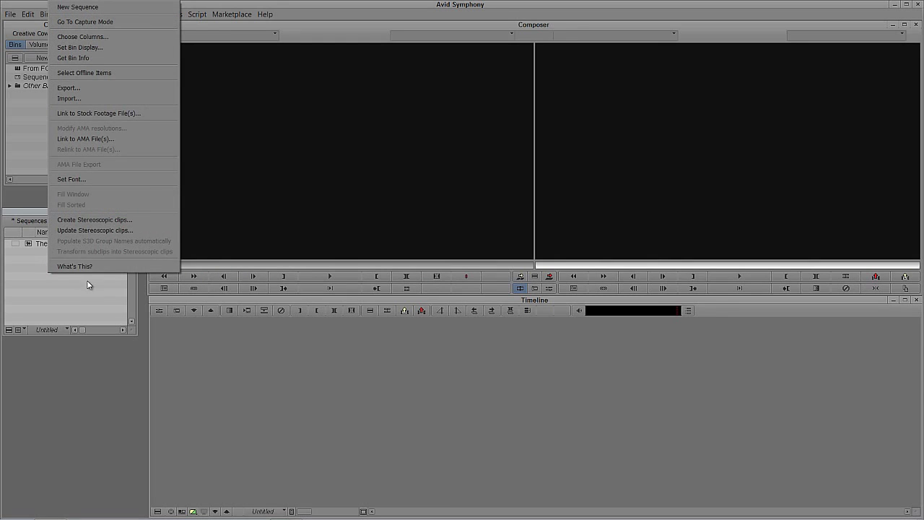
{"action": "left_click", "coordinate": [129, 98]}
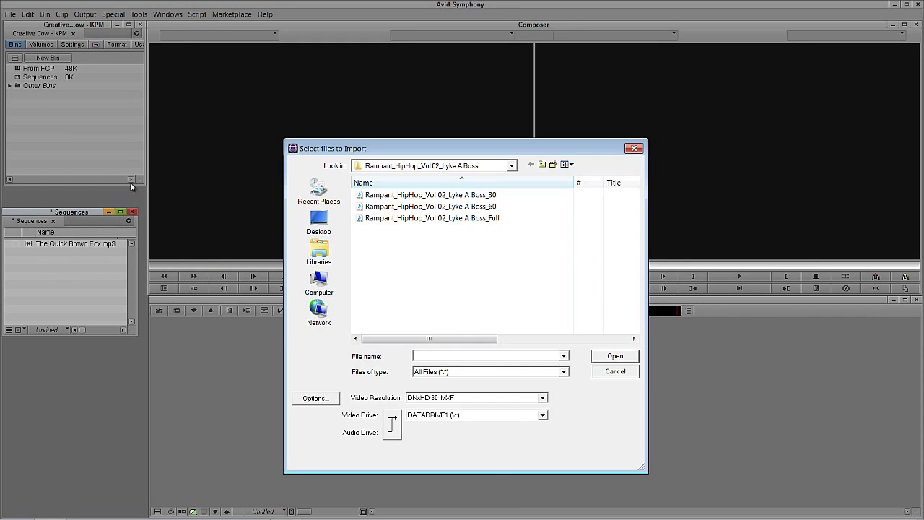
{"action": "left_click", "coordinate": [397, 195]}
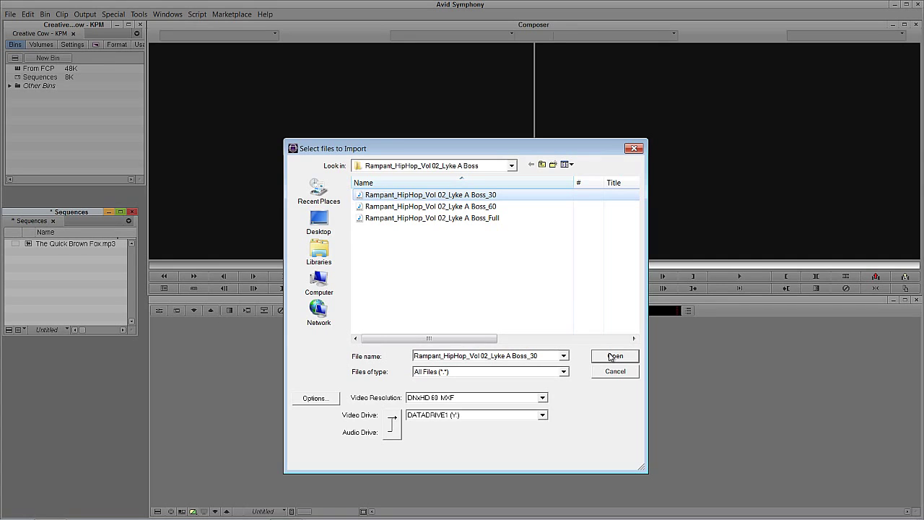
{"action": "left_click", "coordinate": [322, 401]}
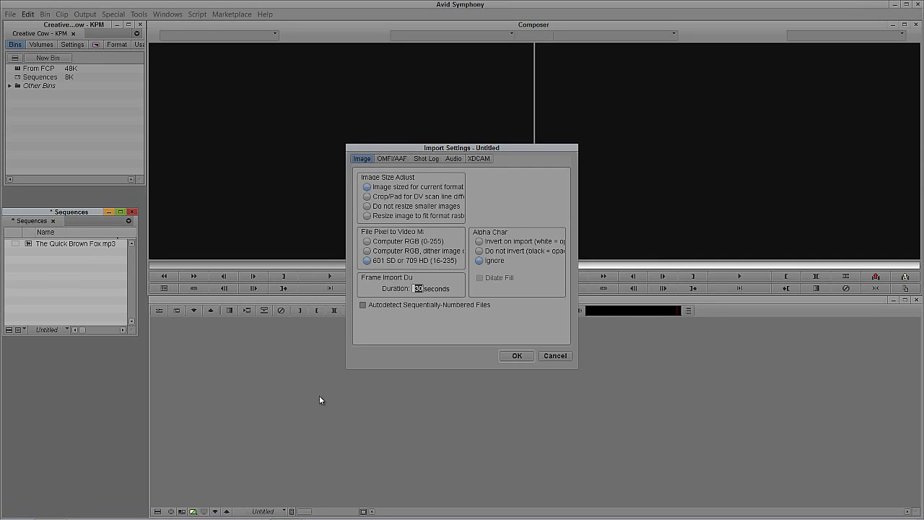
- On the Audio tab, set multichannel audio grouping to None instead of Stereo A1A2
{"action": "left_click", "coordinate": [453, 158]}
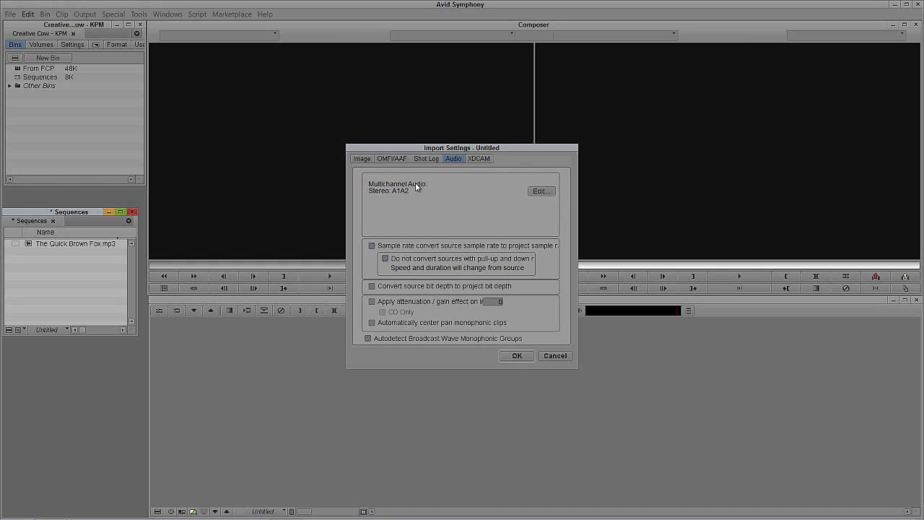
{"action": "left_click", "coordinate": [539, 192]}
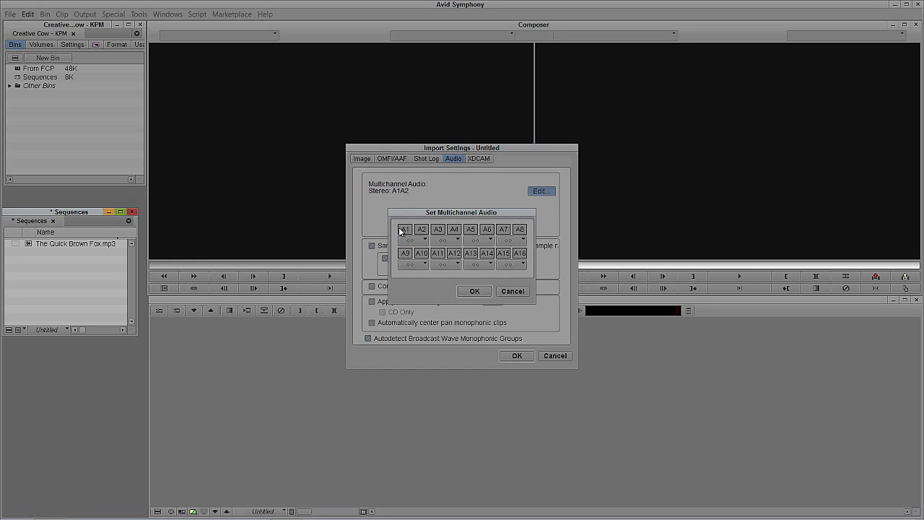
{"action": "left_click", "coordinate": [474, 292]}
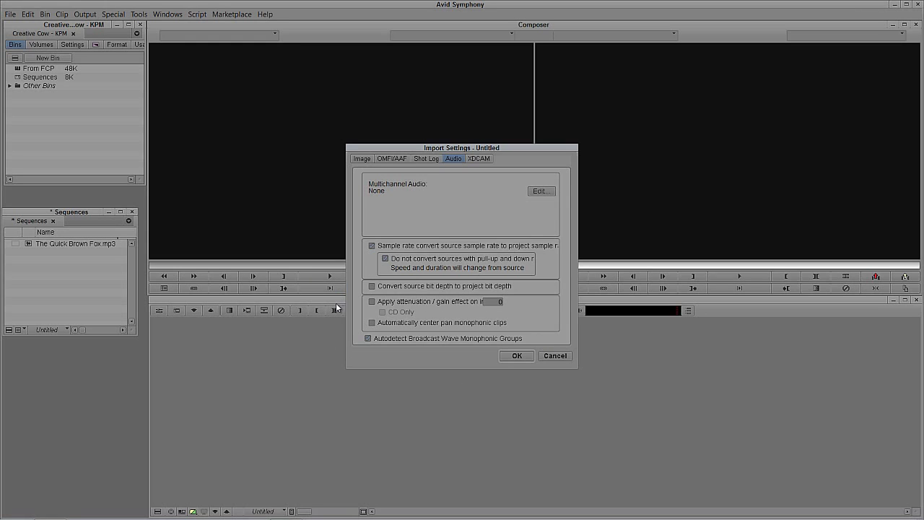
- Apply the import settings and import the Lyke A Boss_30 file
{"action": "left_click", "coordinate": [516, 356]}
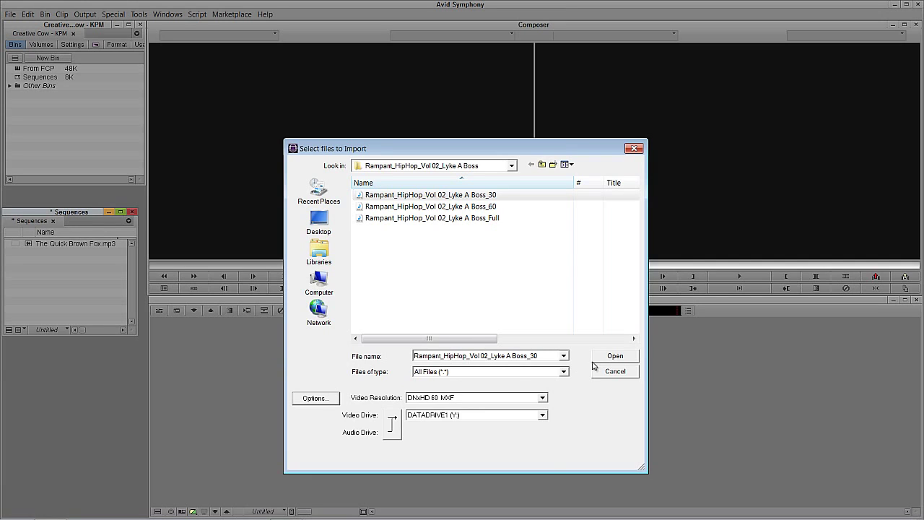
{"action": "left_click", "coordinate": [614, 356]}
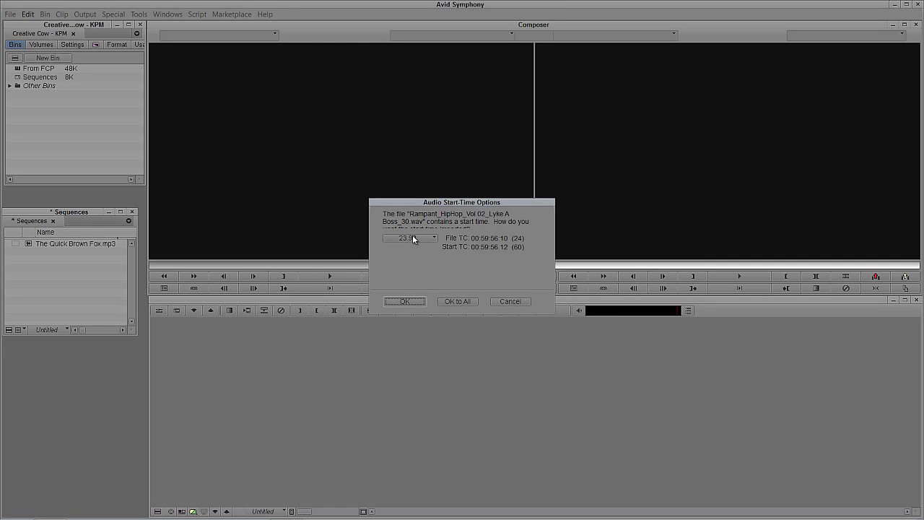
- Accept the 23.98 start time and edit the Boss_30 clip onto A1 and A2 of a new sequence
{"action": "left_click", "coordinate": [411, 300]}
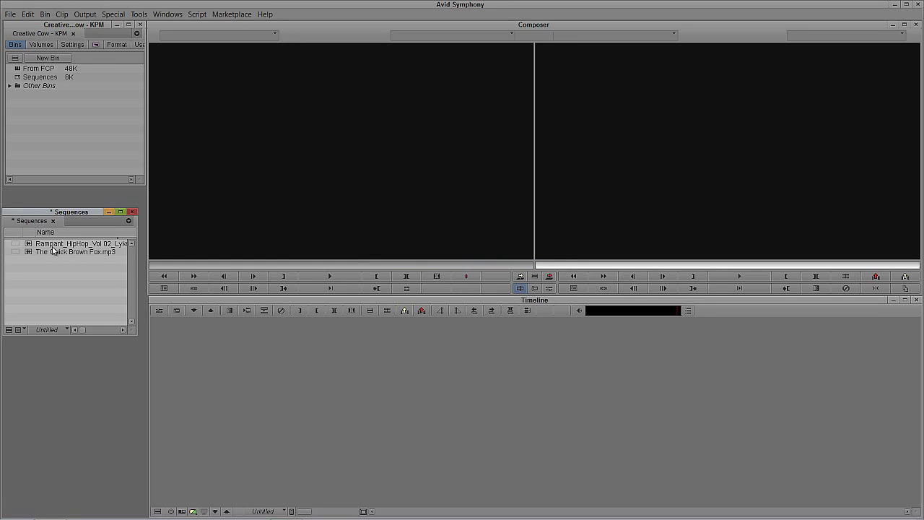
{"action": "double_click", "coordinate": [28, 245]}
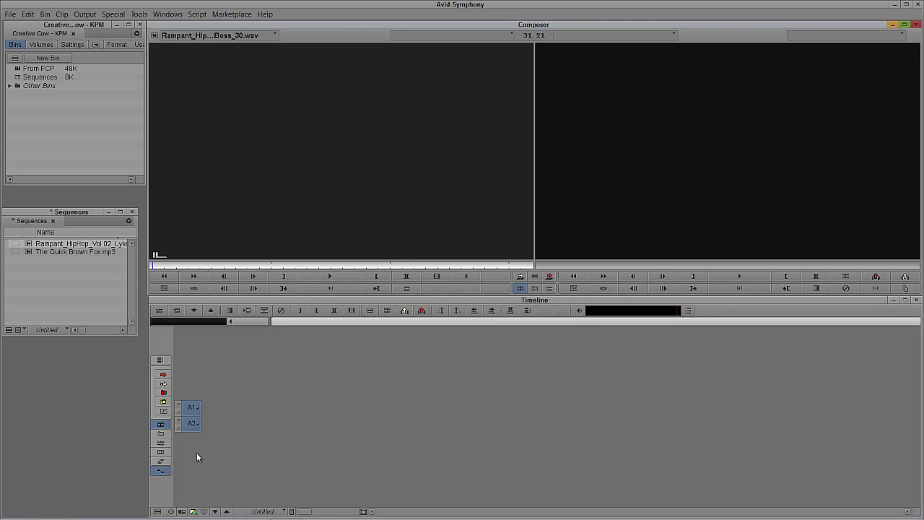
{"action": "key", "text": "End"}
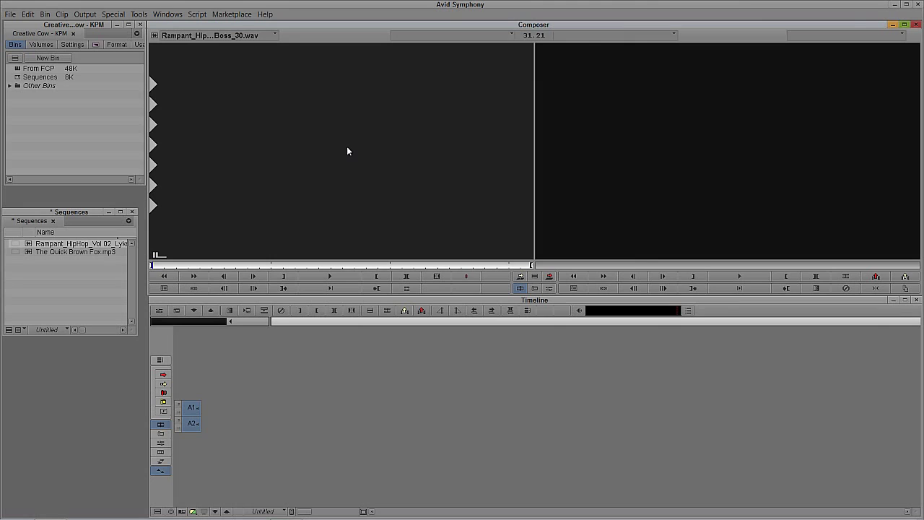
{"action": "key", "text": "v"}
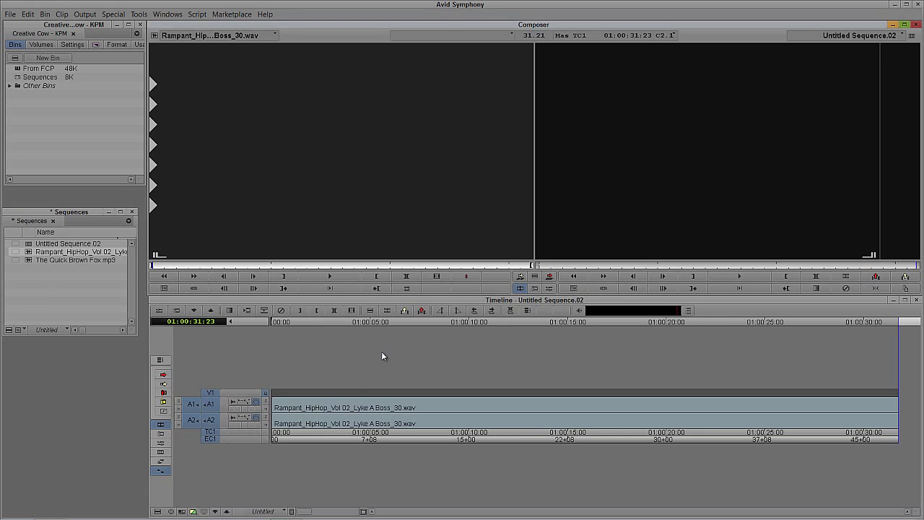
- Play Untitled Sequence.02 from the start, then play it again with track A1 soloed
{"action": "left_click_drag", "start_coordinate": [332, 394], "coordinate": [225, 403]}
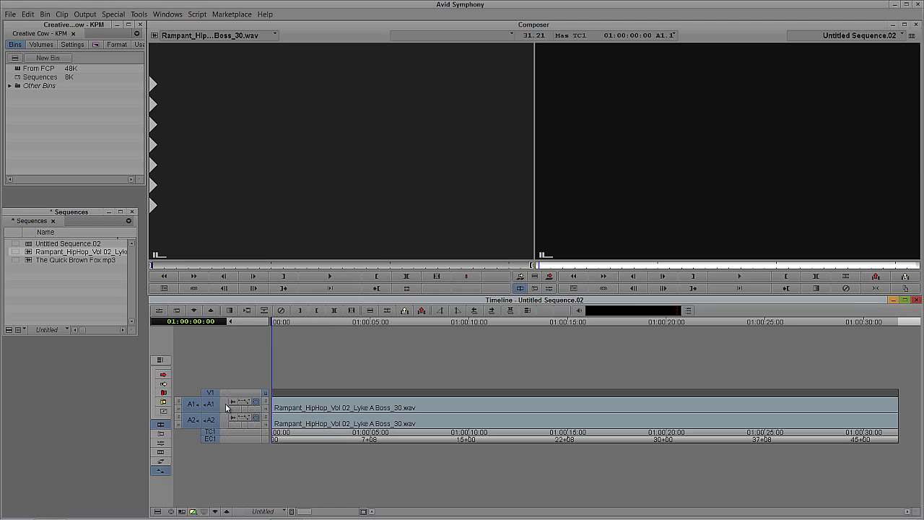
{"action": "key", "text": "space"}
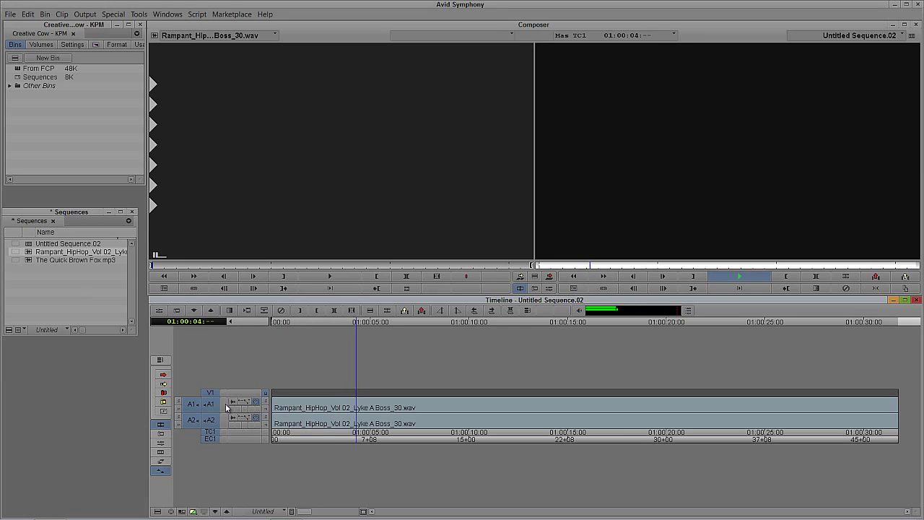
{"action": "key", "text": "space"}
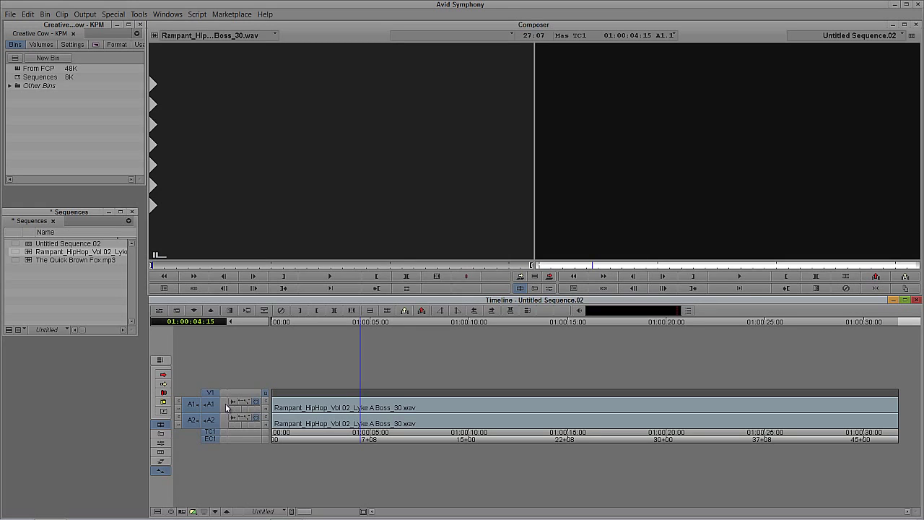
{"action": "left_click", "coordinate": [265, 403]}
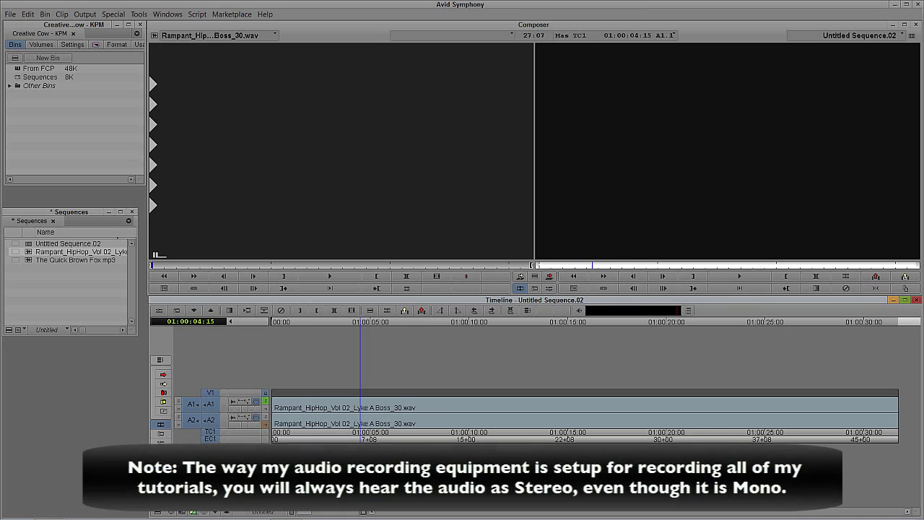
{"action": "key", "text": "space"}
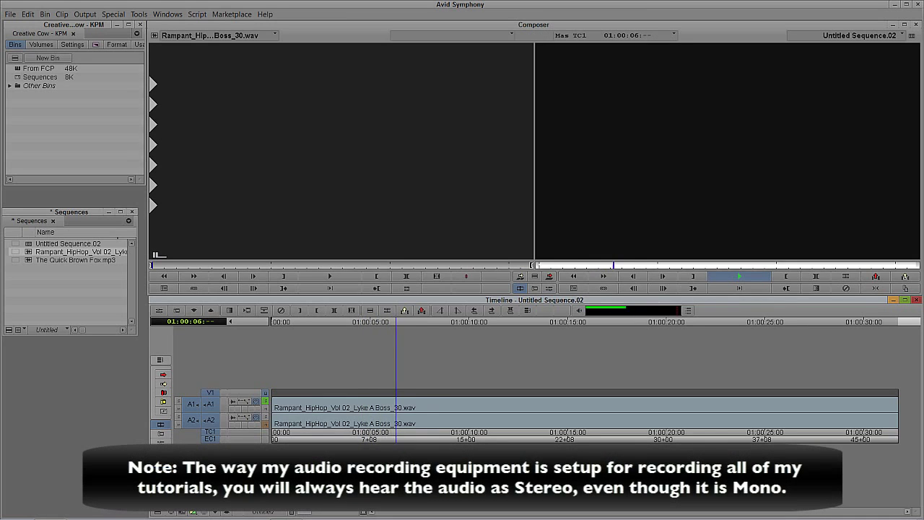
{"action": "key", "text": "space"}
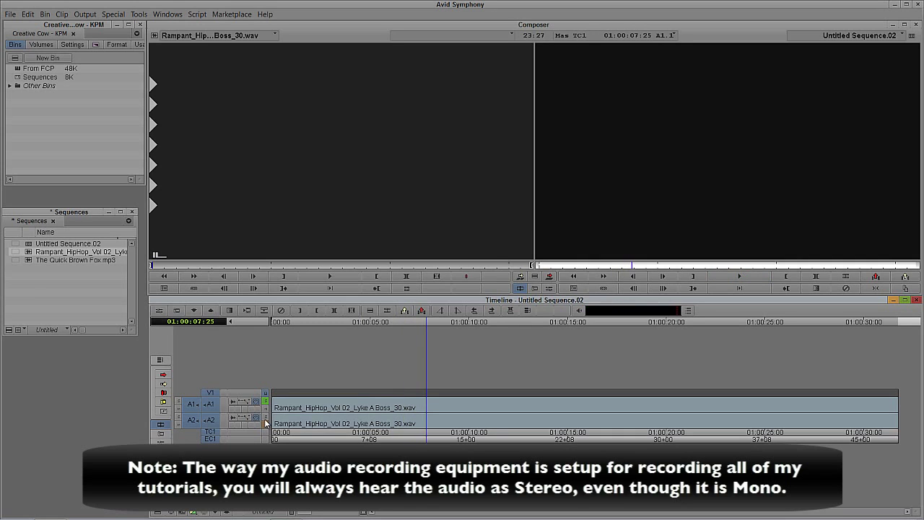
- Solo track A2 and play it, then return the playhead to the sequence start
{"action": "left_click", "coordinate": [265, 416]}
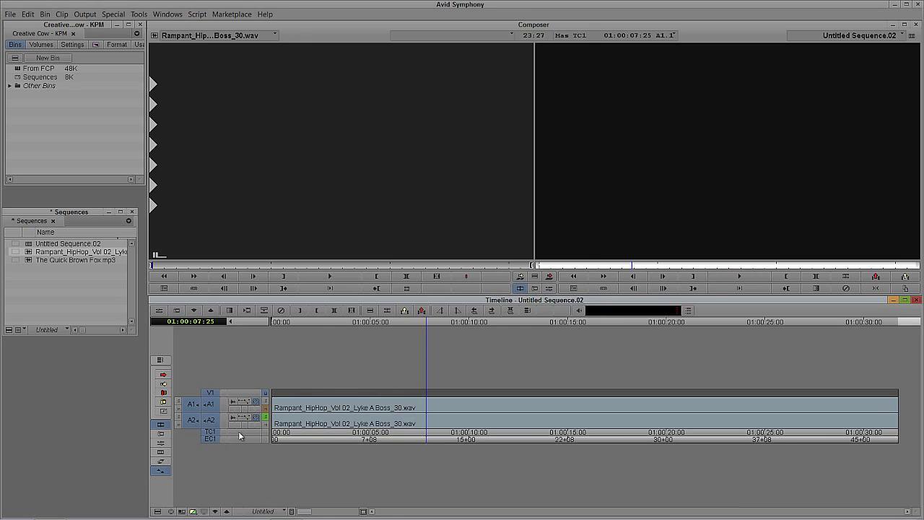
{"action": "key", "text": "space"}
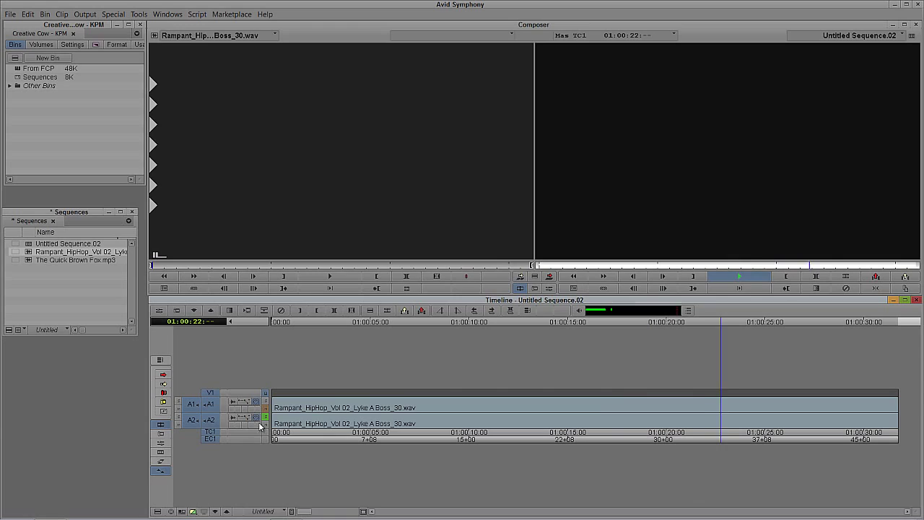
{"action": "key", "text": "space"}
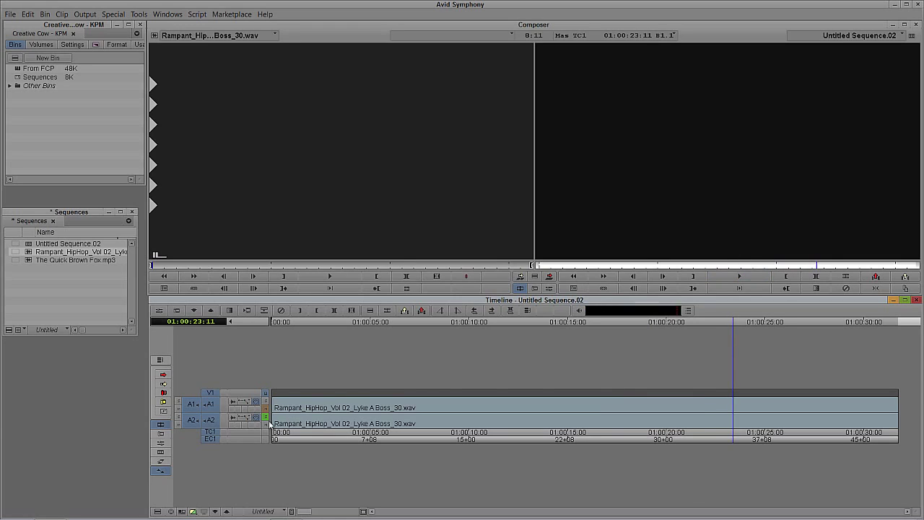
{"action": "left_click_drag", "start_coordinate": [334, 419], "coordinate": [268, 418]}
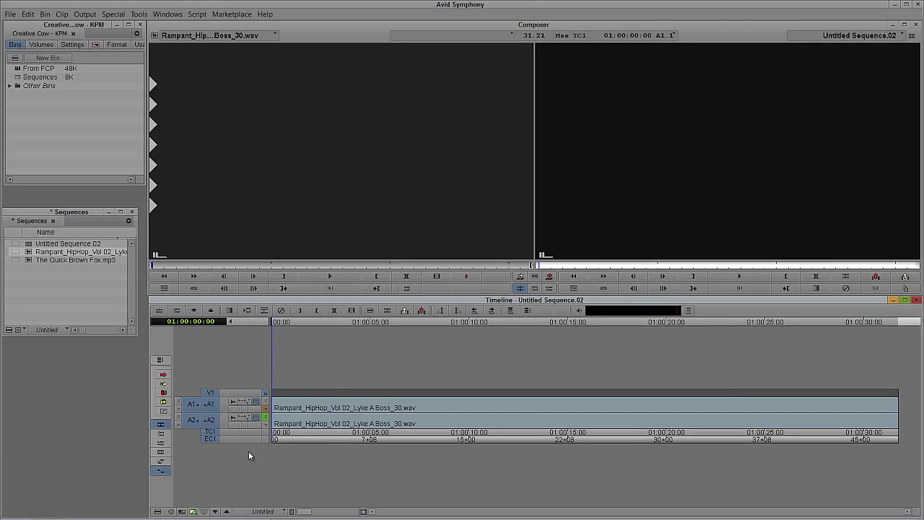
- Collapse and re-expand the track control columns, then play the sequence and stop at 01:00:07:19
{"action": "left_click", "coordinate": [231, 323]}
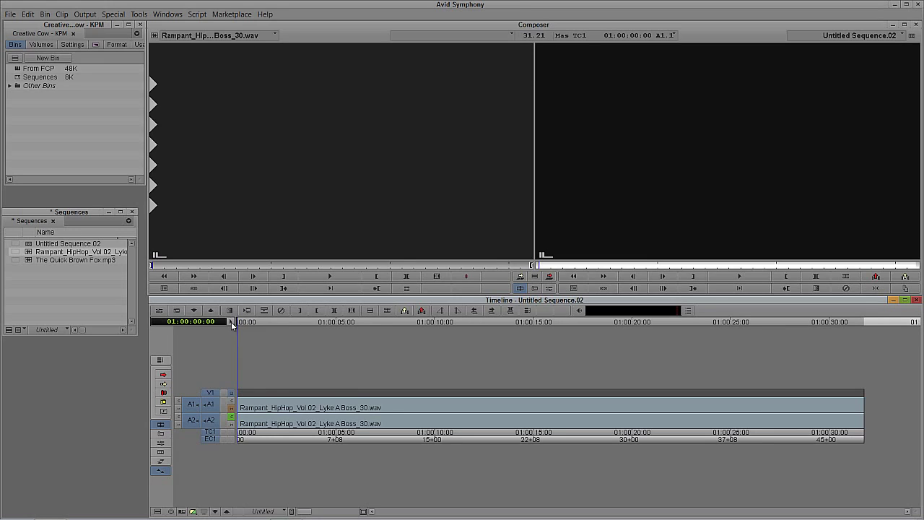
{"action": "left_click", "coordinate": [230, 322]}
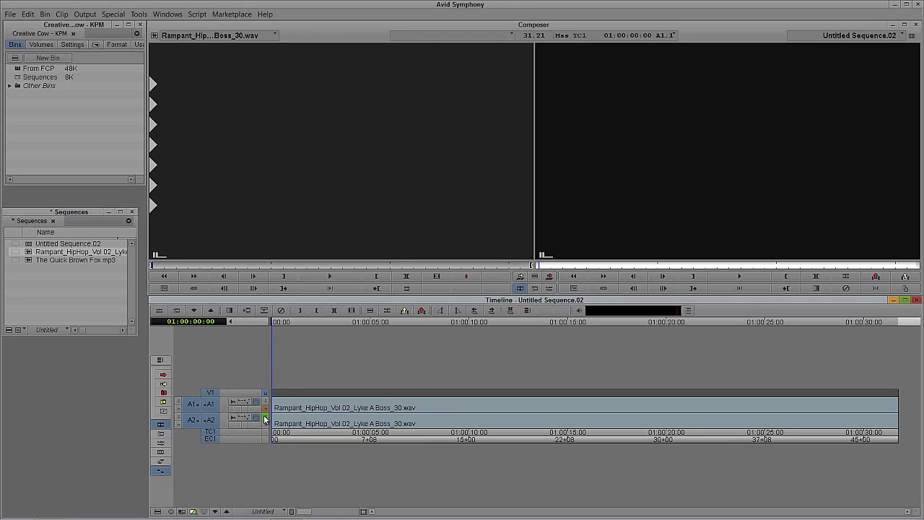
{"action": "key", "text": "space"}
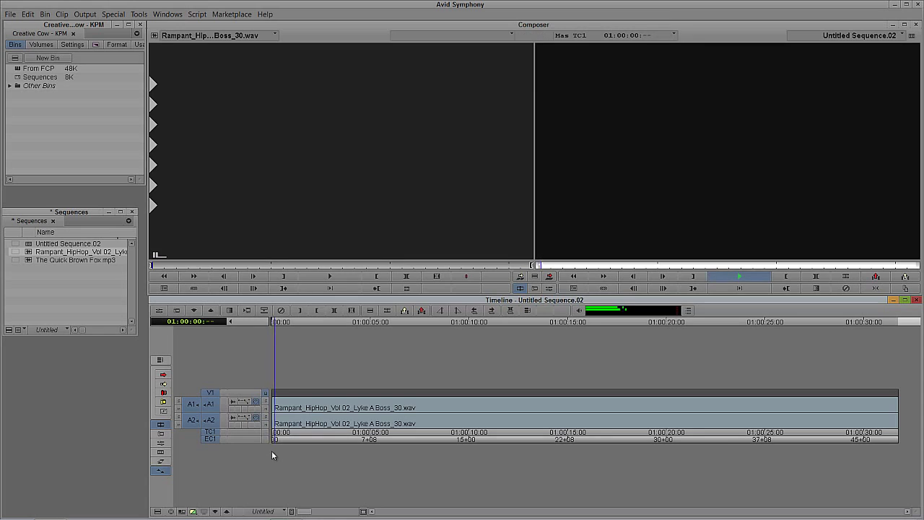
{"action": "key", "text": "space"}
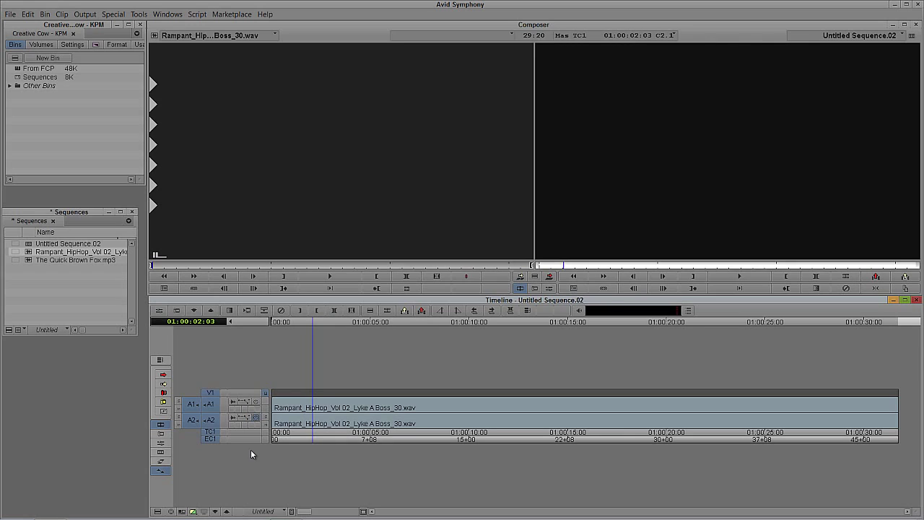
{"action": "key", "text": "space"}
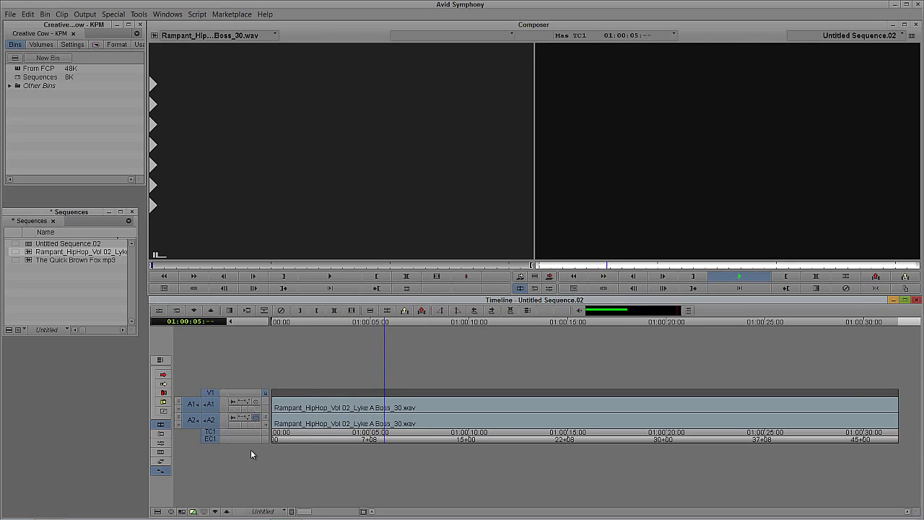
{"action": "key", "text": "space"}
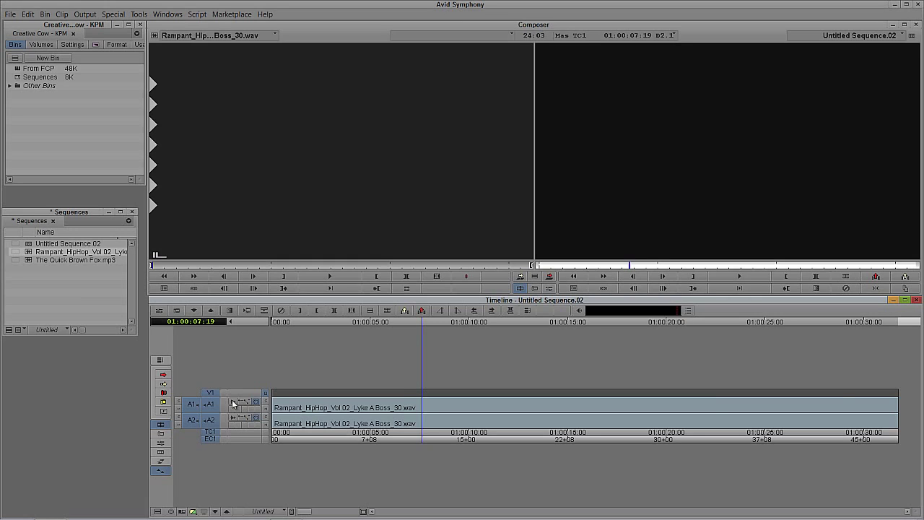
{"action": "left_click", "coordinate": [231, 402]}
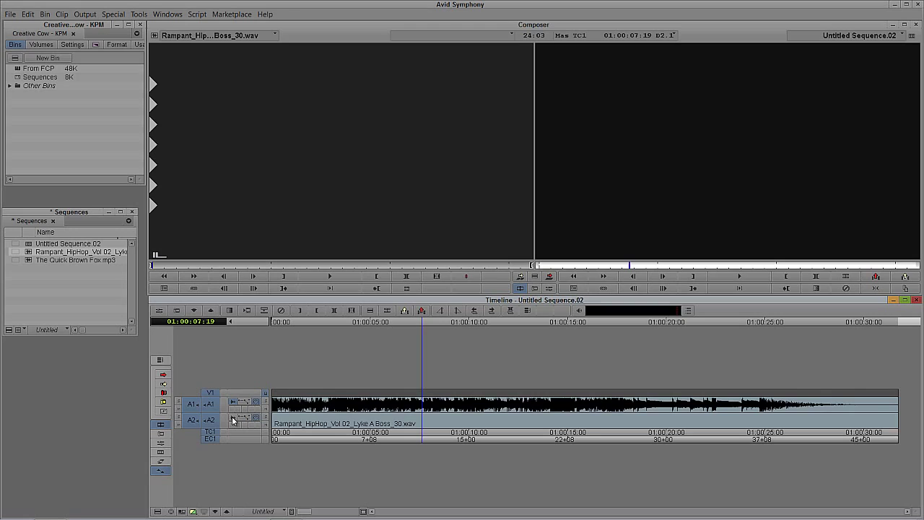
{"action": "left_click", "coordinate": [232, 419]}
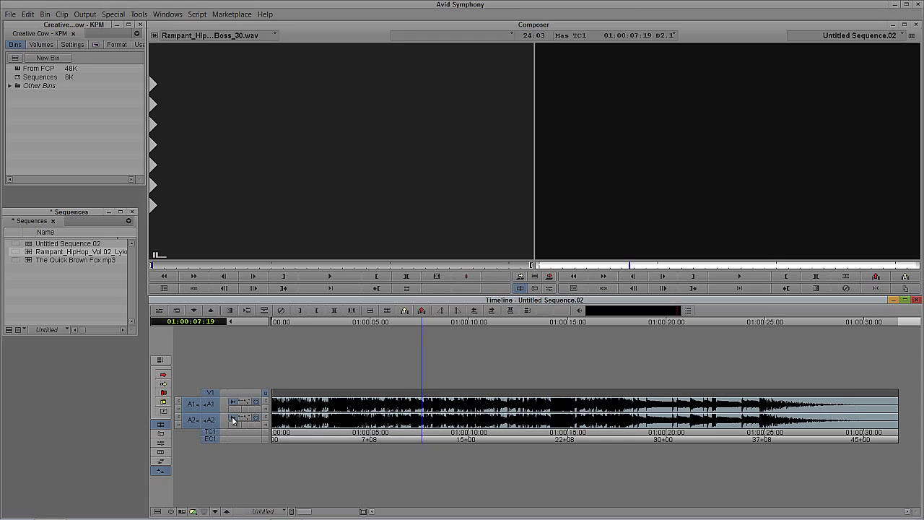
{"action": "left_click", "coordinate": [232, 416]}
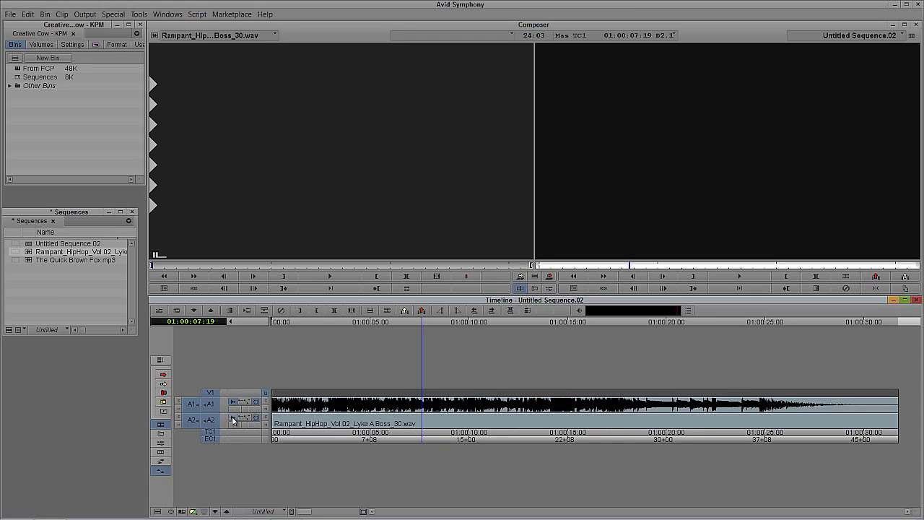
{"action": "left_click", "coordinate": [233, 402]}
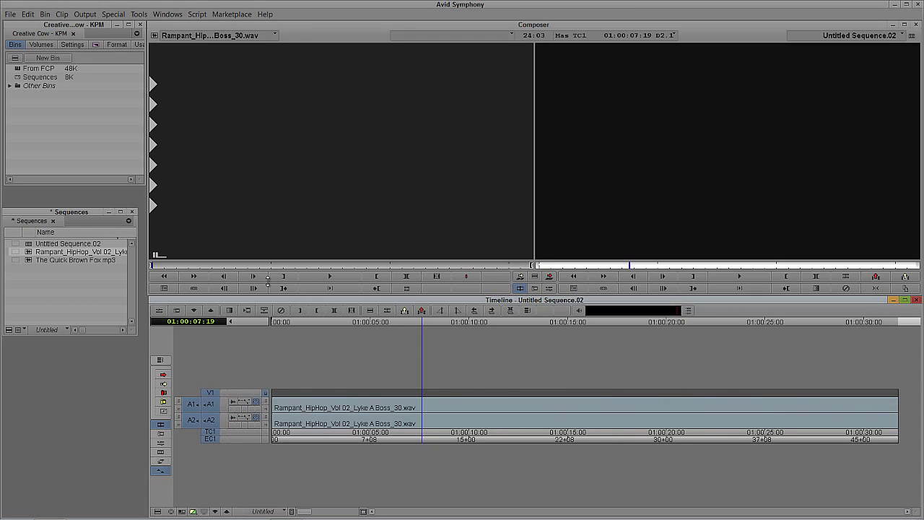
- Use Command Palette Menu to Button Reassignment to map Audio Data > Waveform onto a Composer button
{"action": "left_click", "coordinate": [139, 14]}
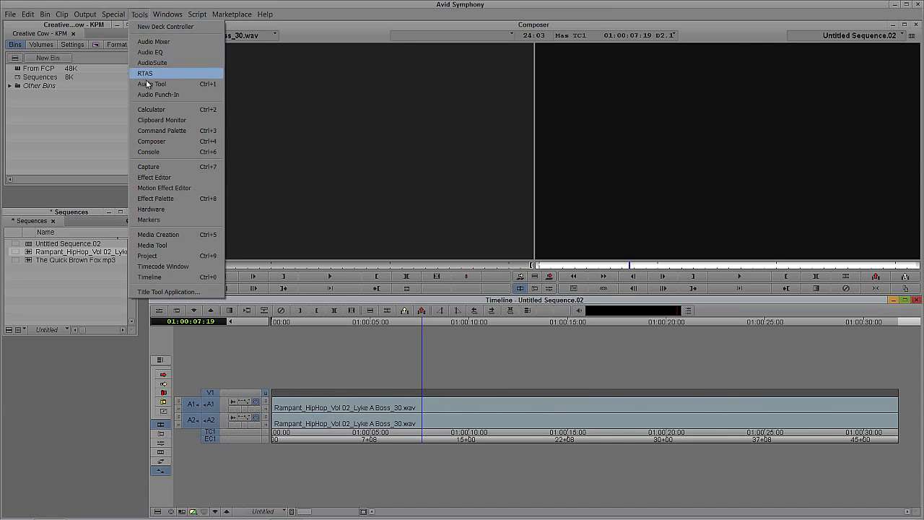
{"action": "left_click", "coordinate": [150, 130]}
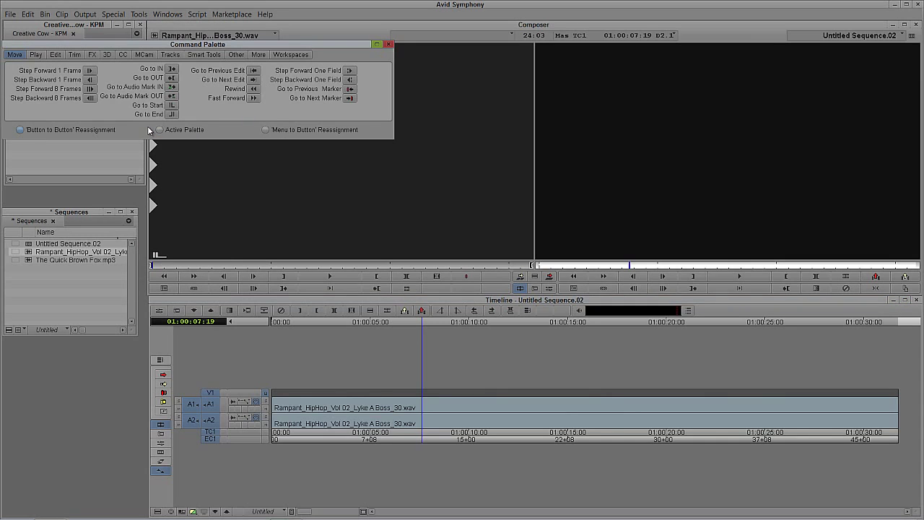
{"action": "left_click", "coordinate": [265, 131]}
{"action": "left_click", "coordinate": [878, 278]}
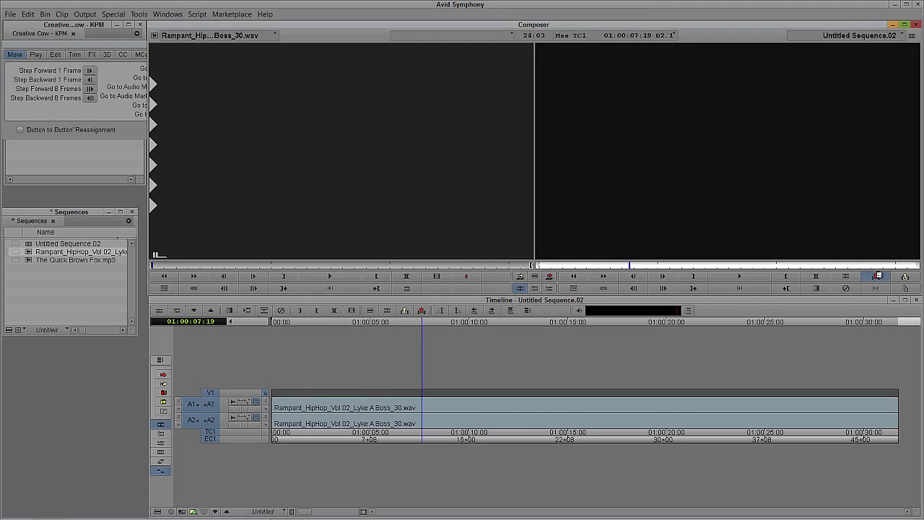
{"action": "left_click", "coordinate": [158, 512]}
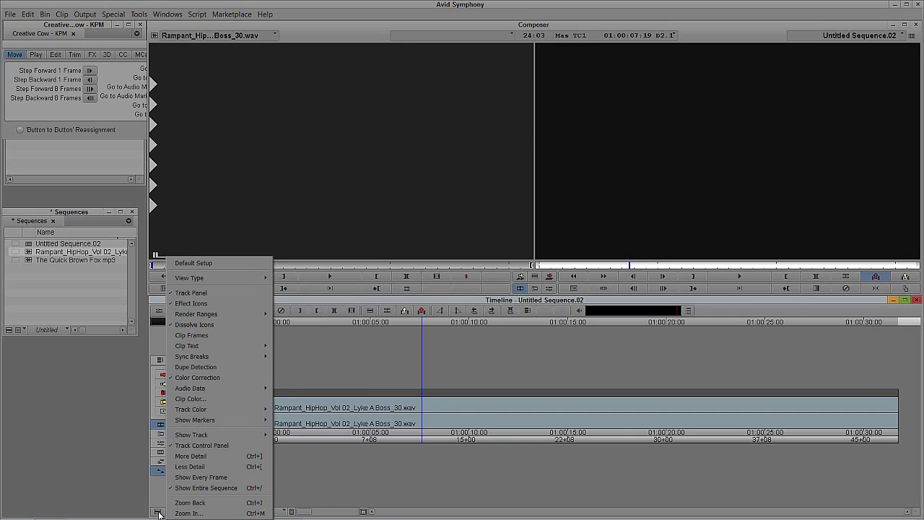
{"action": "mouse_move", "coordinate": [207, 390]}
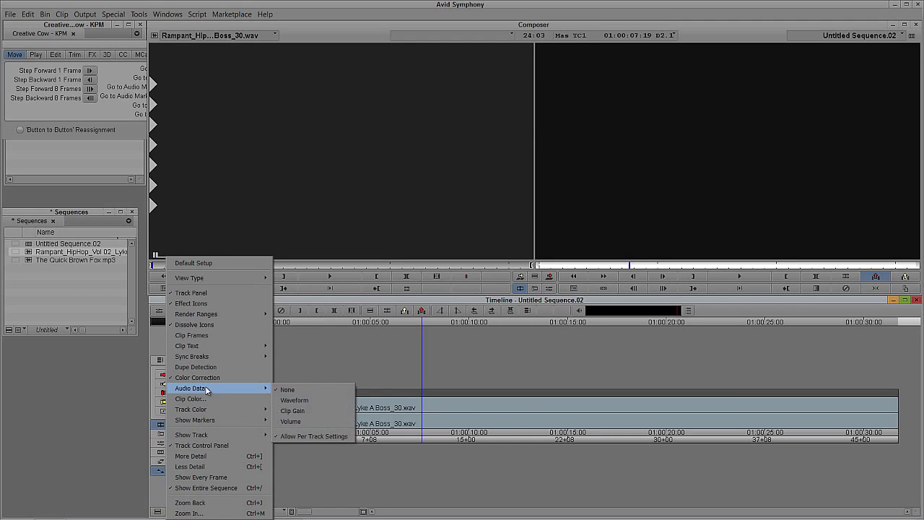
{"action": "left_click", "coordinate": [287, 401]}
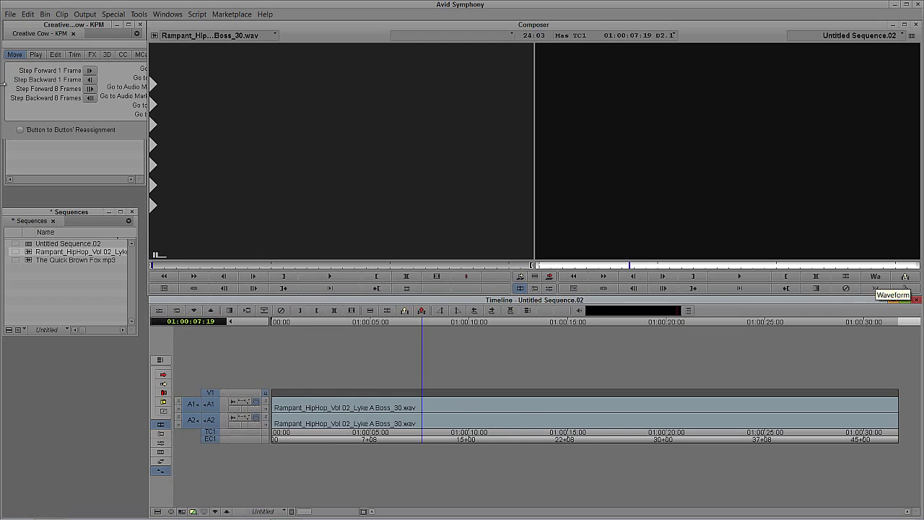
{"action": "key", "text": "ctrl+3"}
{"action": "left_click", "coordinate": [390, 44]}
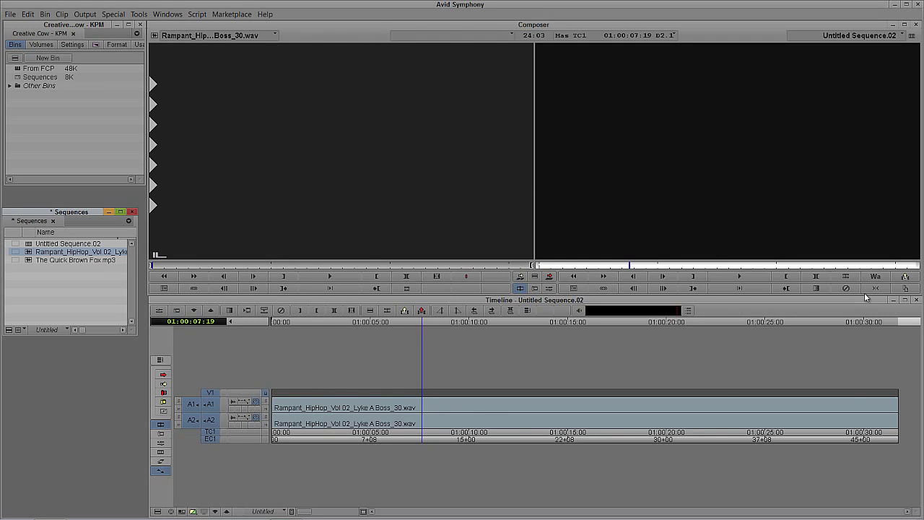
- Turn on waveforms with the new Wa button and scrub the playhead to 01:00:02:13
{"action": "left_click", "coordinate": [876, 278]}
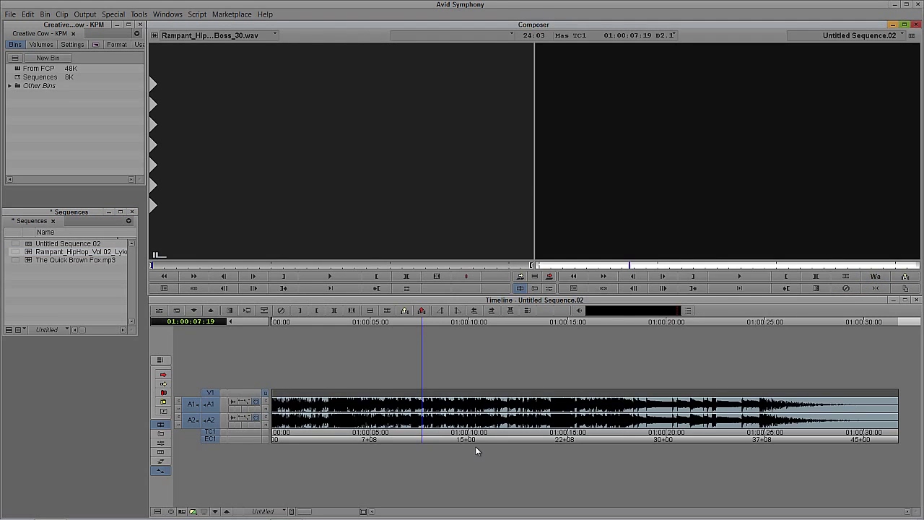
{"action": "left_click_drag", "start_coordinate": [462, 433], "coordinate": [322, 417]}
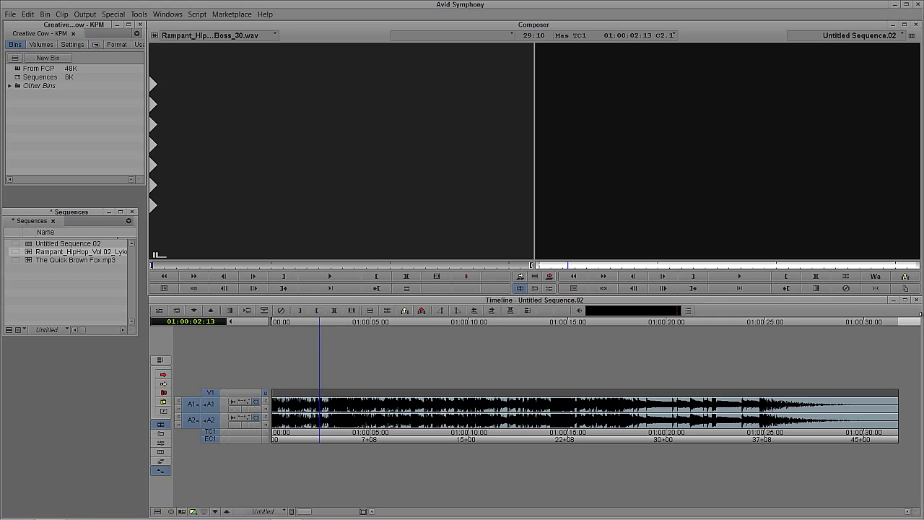
- Toggle the Wa button off to hide waveforms on A1 and A2
{"action": "left_click", "coordinate": [876, 276]}
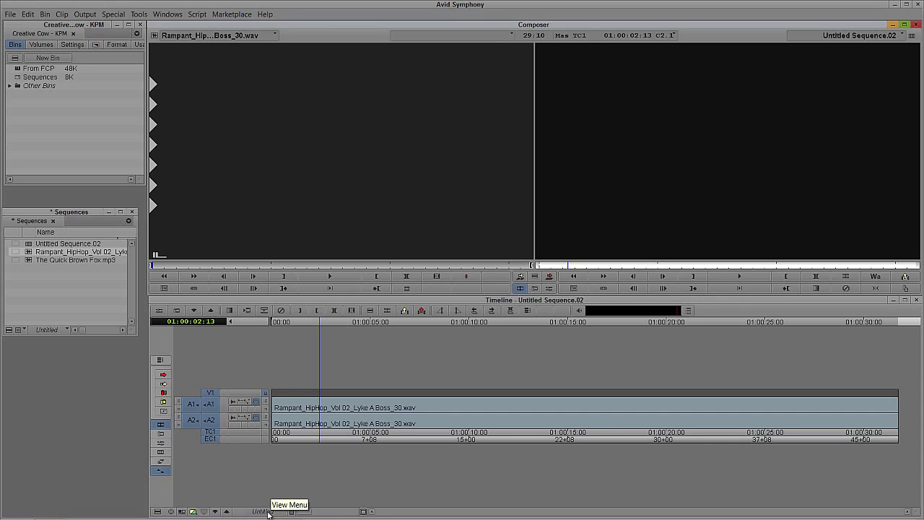
- Save the waveform-free timeline layout through the View menu as 'Normal'
{"action": "left_click", "coordinate": [263, 511]}
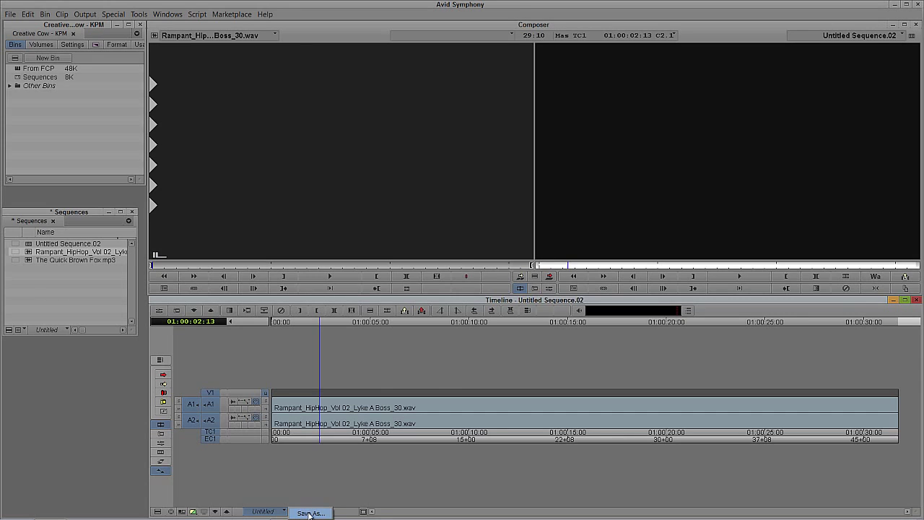
{"action": "left_click", "coordinate": [309, 513]}
{"action": "type", "text": "Normal"}
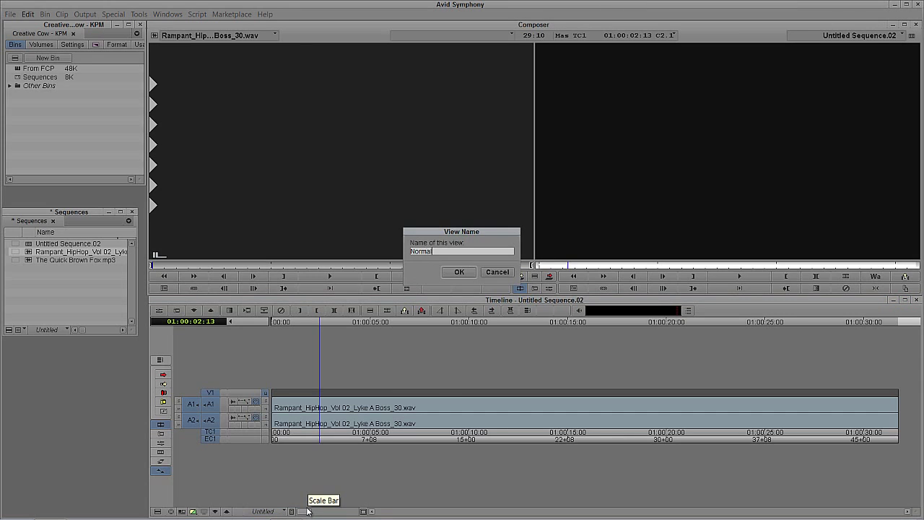
{"action": "key", "text": "Return"}
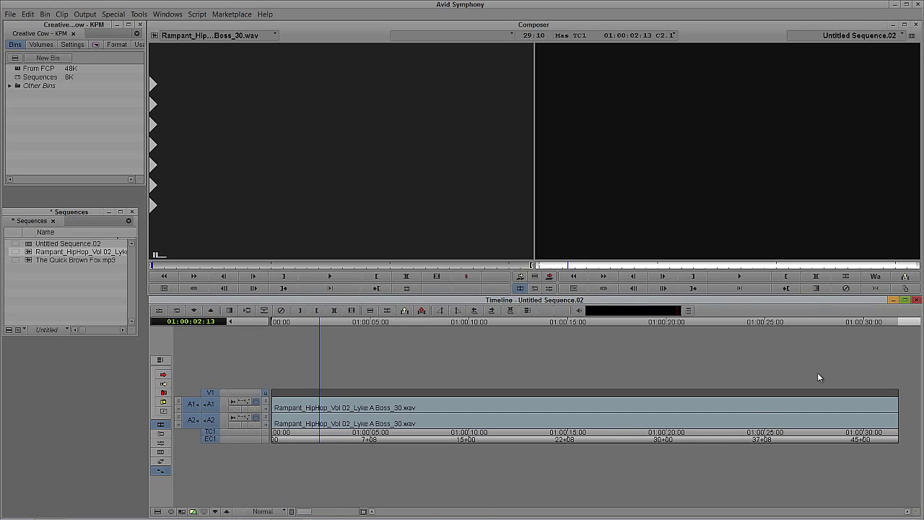
- Toggle the Wa button on to show waveforms on A1 and A2 again
{"action": "left_click", "coordinate": [874, 279]}
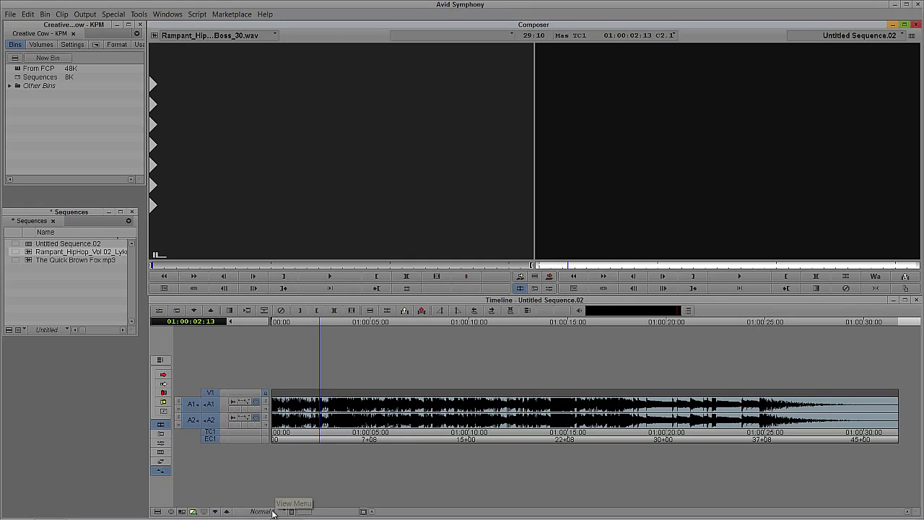
- Save the layout with waveforms showing through the View menu as 'Waveform Small'
{"action": "left_click", "coordinate": [273, 512]}
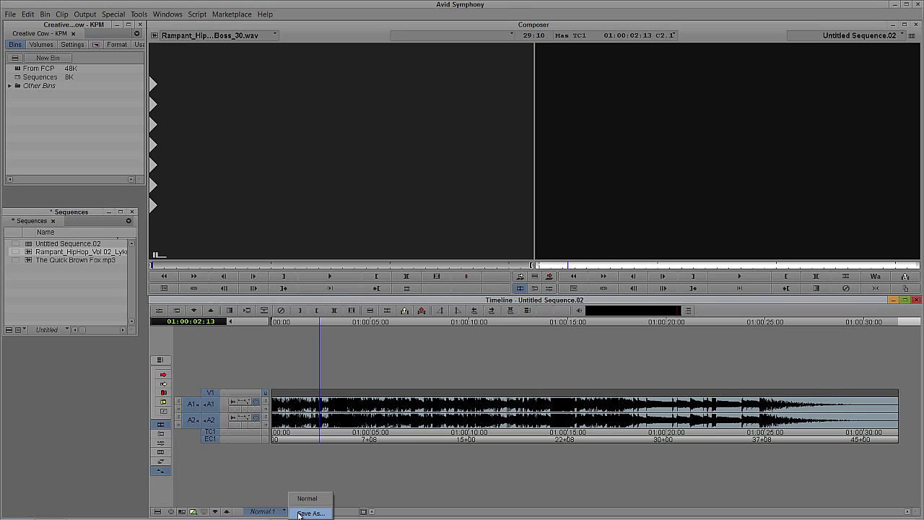
{"action": "left_click", "coordinate": [311, 513]}
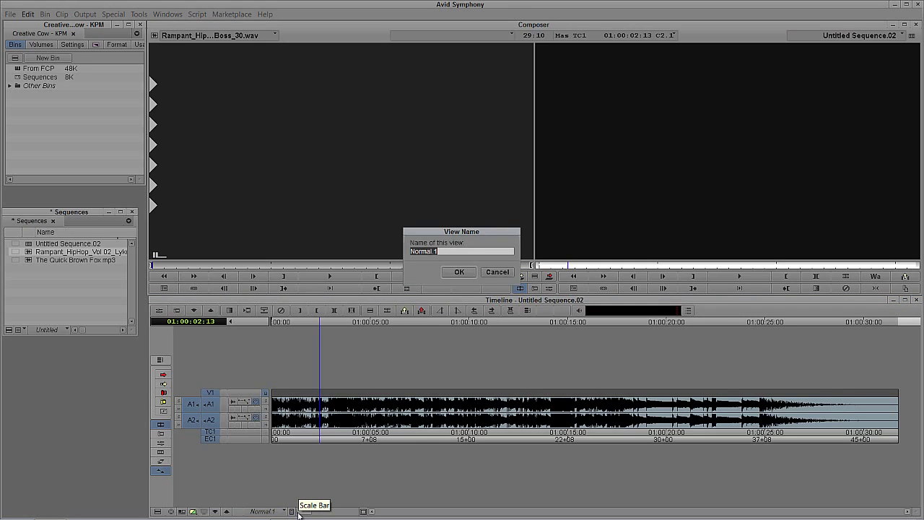
{"action": "type", "text": "Waveform Small"}
{"action": "key", "text": "Return"}
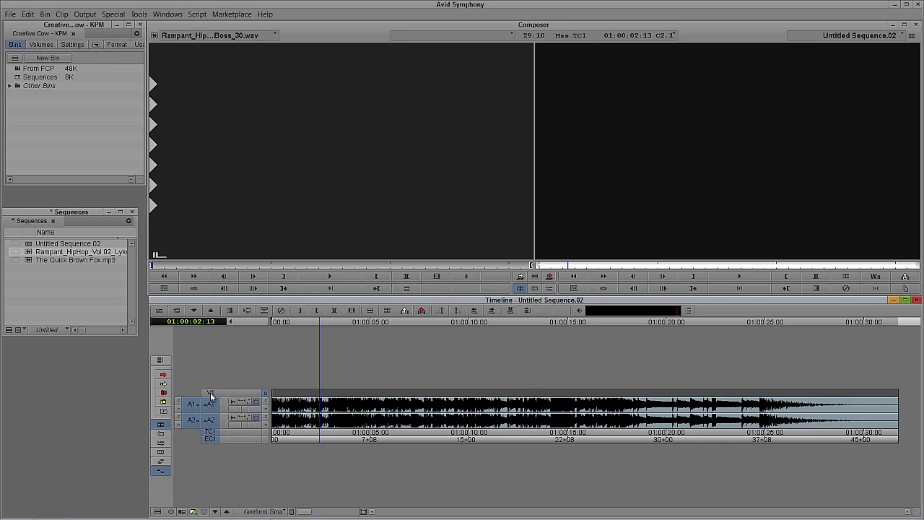
- Hide the track controls and enlarge tracks A1 and A2 three times with Ctrl+L
{"action": "left_click", "coordinate": [232, 321]}
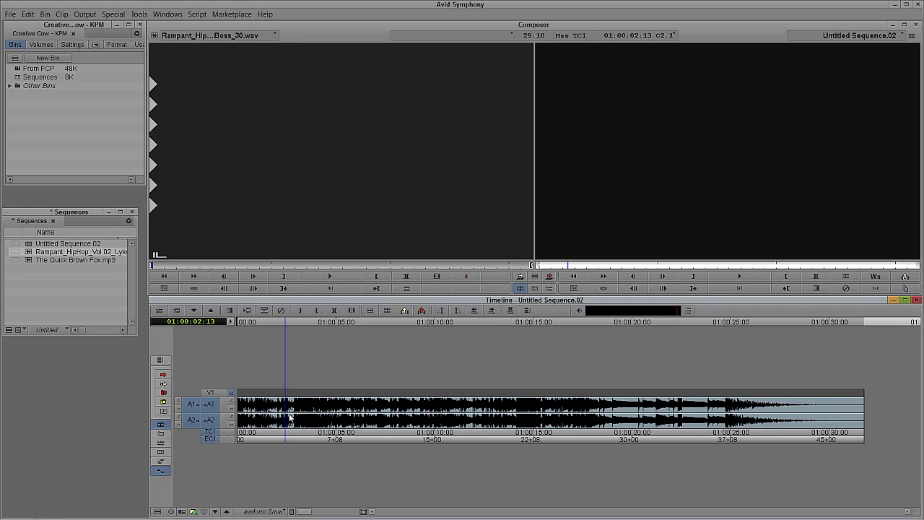
{"action": "key", "text": "ctrl+l"}
{"action": "key", "text": "ctrl+l"}
{"action": "key", "text": "ctrl+l"}
{"action": "key", "text": "ctrl+l"}
{"action": "key", "text": "ctrl+l"}
{"action": "key", "text": "ctrl+l"}
{"action": "key", "text": "ctrl+l"}
{"action": "key", "text": "ctrl+l"}
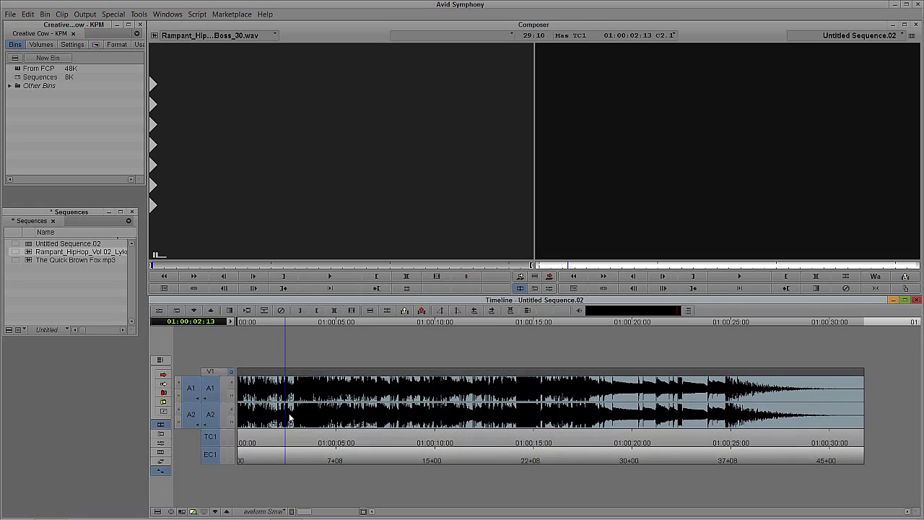
{"action": "key", "text": "ctrl+l"}
{"action": "key", "text": "ctrl+l"}
{"action": "key", "text": "ctrl+l"}
{"action": "key", "text": "ctrl+l"}
{"action": "key", "text": "ctrl+l"}
{"action": "key", "text": "ctrl+l"}
{"action": "key", "text": "ctrl+l"}
{"action": "key", "text": "ctrl+l"}
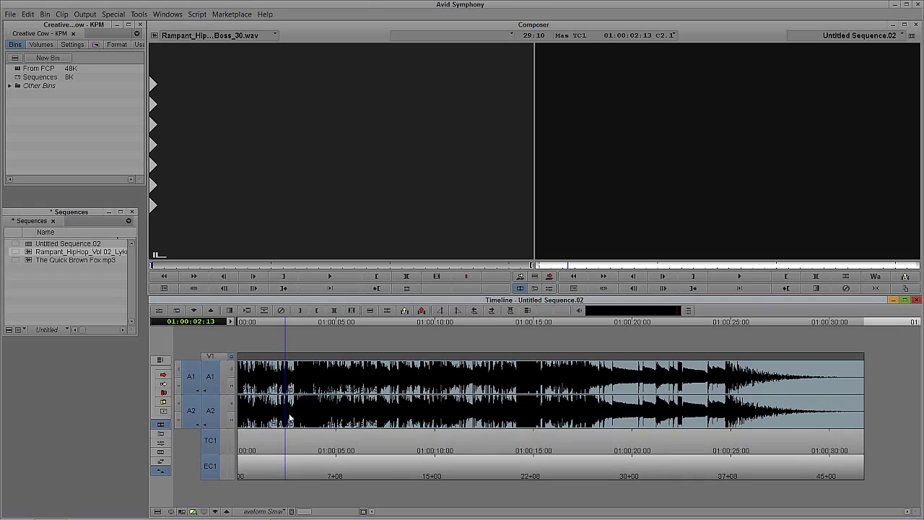
{"action": "key", "text": "ctrl+l"}
{"action": "key", "text": "ctrl+l"}
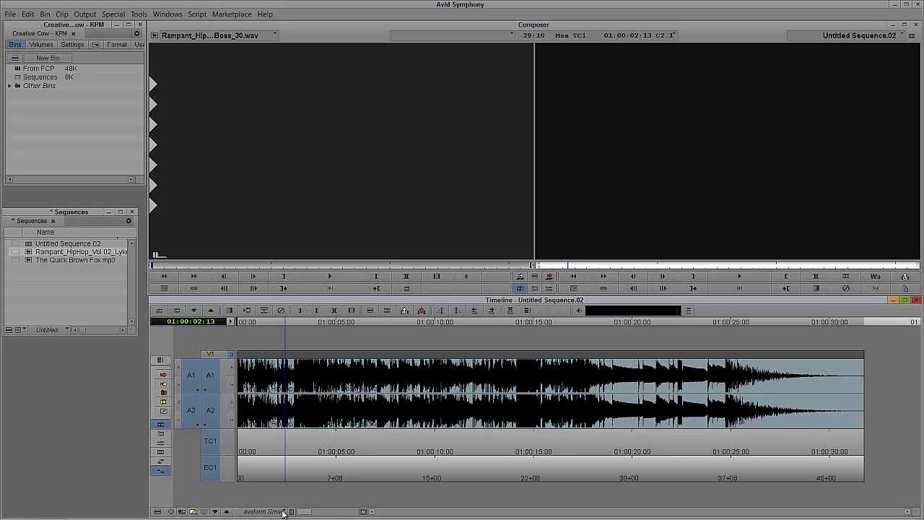
- Save the tall-waveform layout through the View menu as 'Waveform Large'
{"action": "left_click", "coordinate": [283, 512]}
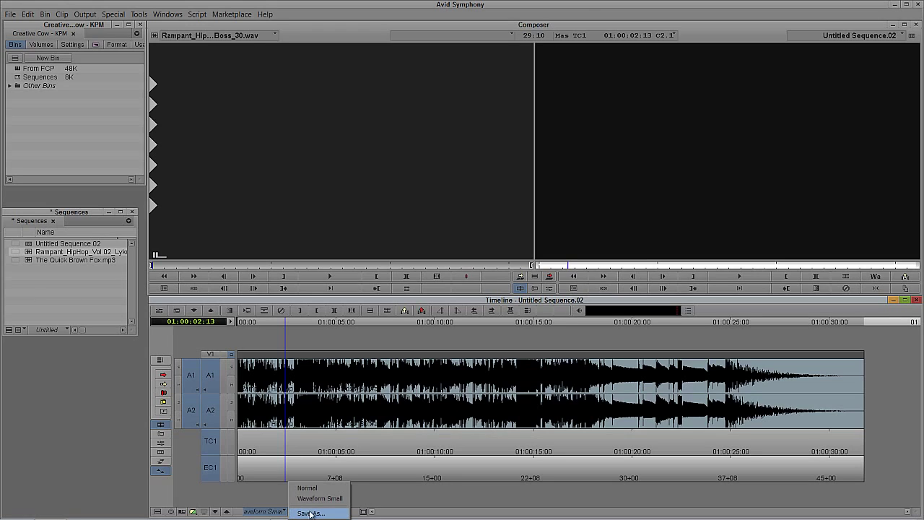
{"action": "left_click", "coordinate": [311, 512]}
{"action": "type", "text": "Waveform Big"}
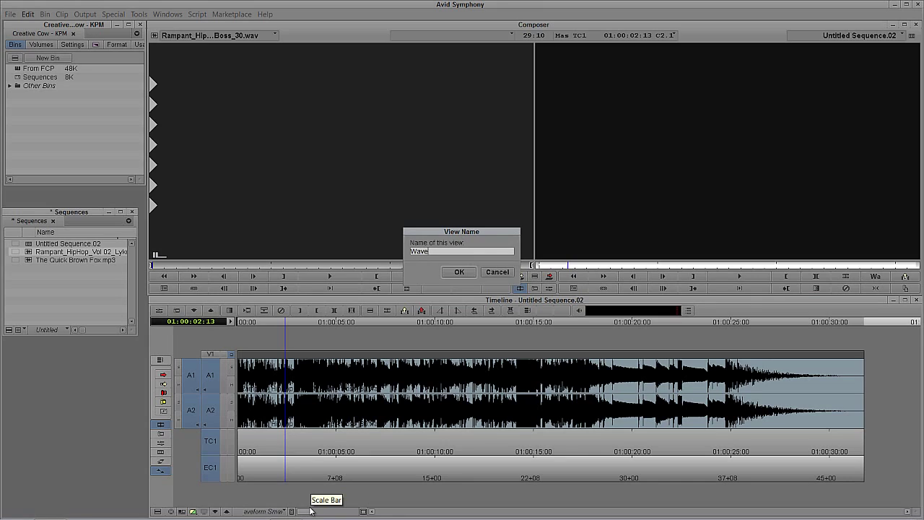
{"action": "key", "text": "BackSpace"}
{"action": "key", "text": "BackSpace"}
{"action": "key", "text": "BackSpace"}
{"action": "type", "text": "Large"}
{"action": "left_click", "coordinate": [459, 272]}
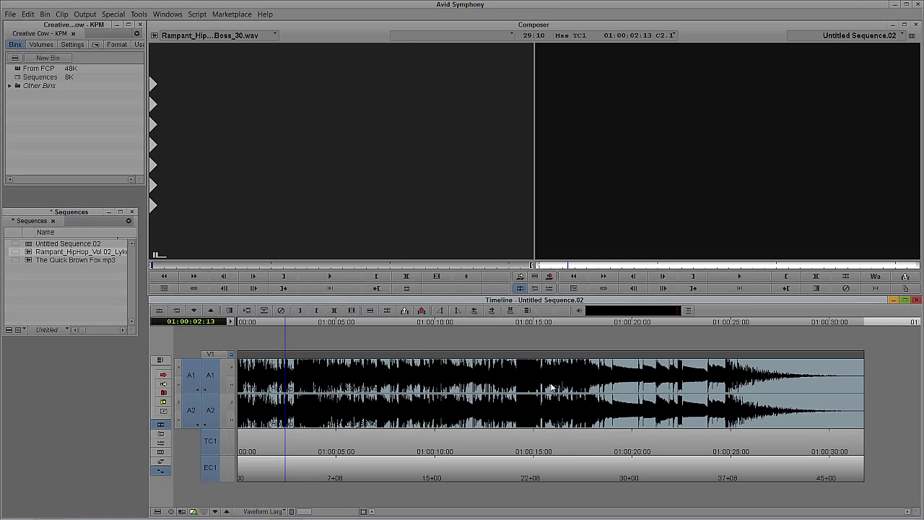
- Toggle the Waveform button off so the tall A1 and A2 tracks show only clip names
{"action": "left_click", "coordinate": [871, 277]}
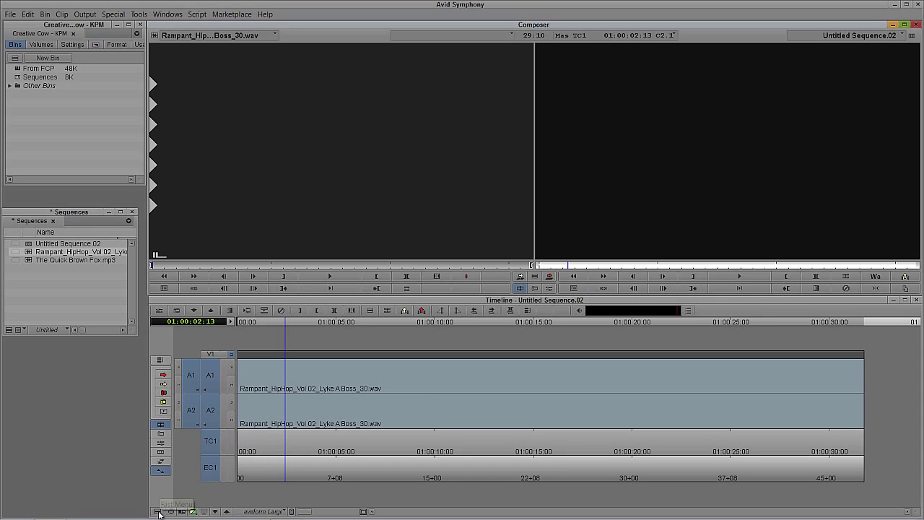
- Display Volume audio data on A1 and A2, showing dB level lines across the clip
{"action": "left_click", "coordinate": [158, 511]}
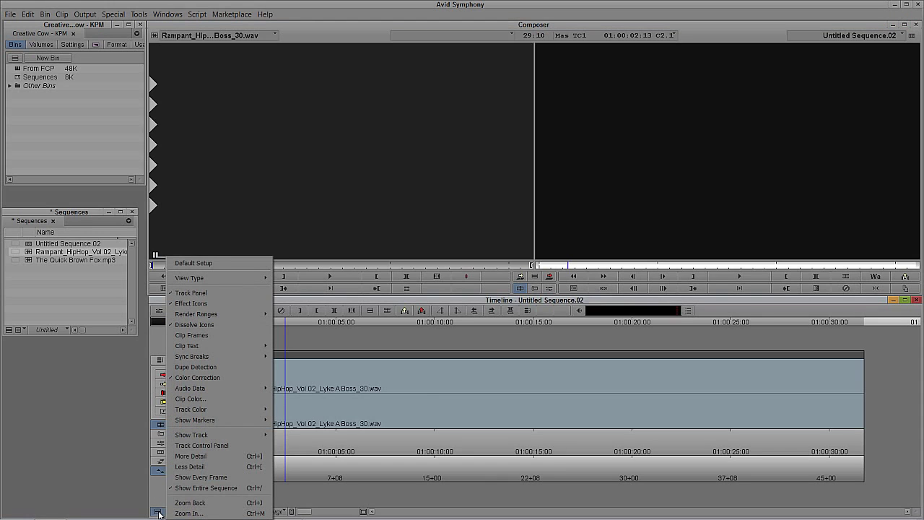
{"action": "mouse_move", "coordinate": [241, 387]}
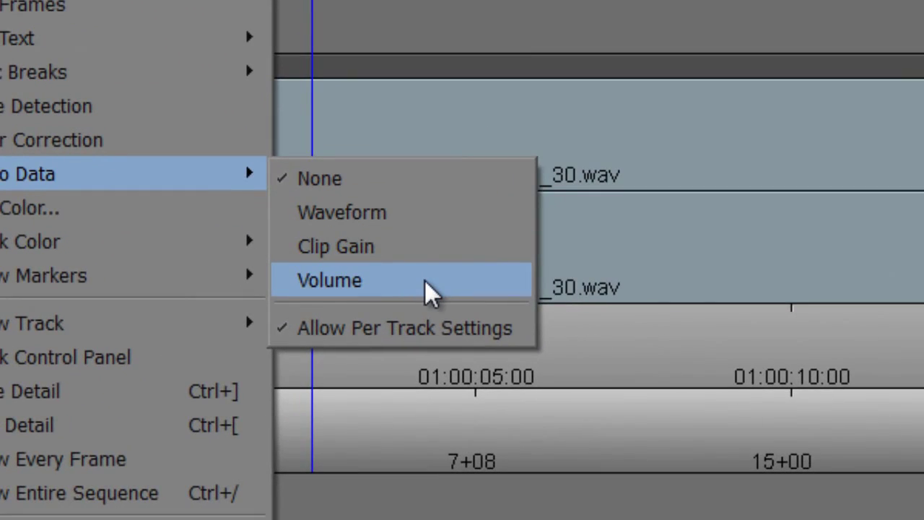
{"action": "left_click", "coordinate": [426, 284]}
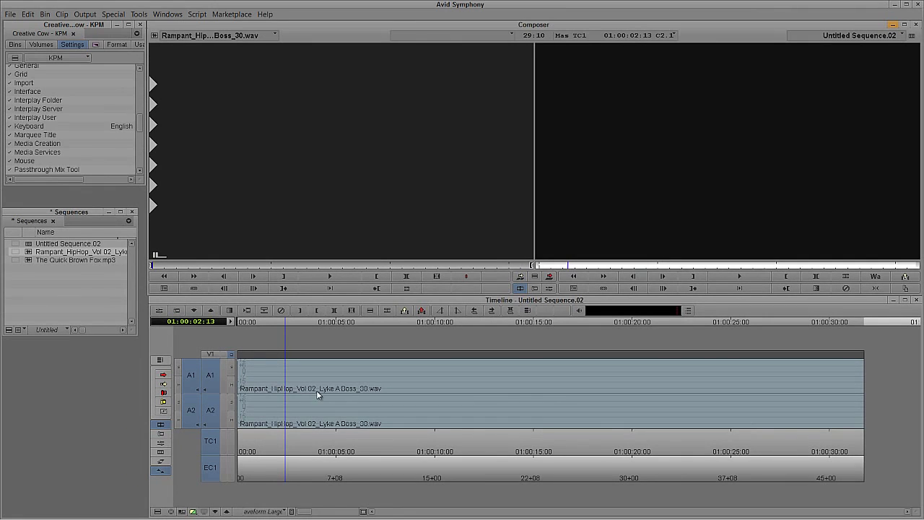
- Park at 01:00:02:29 and zoom the timeline in to its first few seconds
{"action": "left_click", "coordinate": [297, 374]}
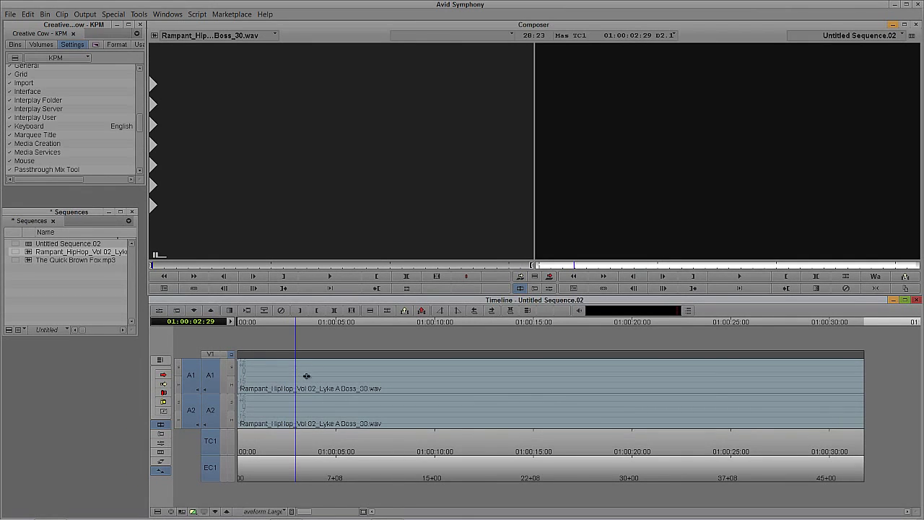
{"action": "key", "text": "ctrl+]"}
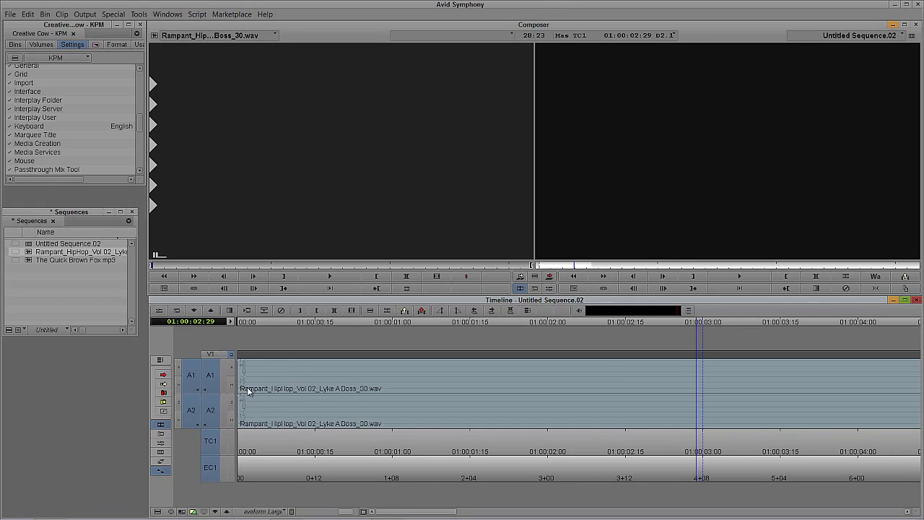
- Enlarge the A1 and A2 tracks with five Ctrl+L presses
{"action": "key", "text": "ctrl+l"}
{"action": "key", "text": "ctrl+l"}
{"action": "key", "text": "ctrl+l"}
{"action": "key", "text": "ctrl+l"}
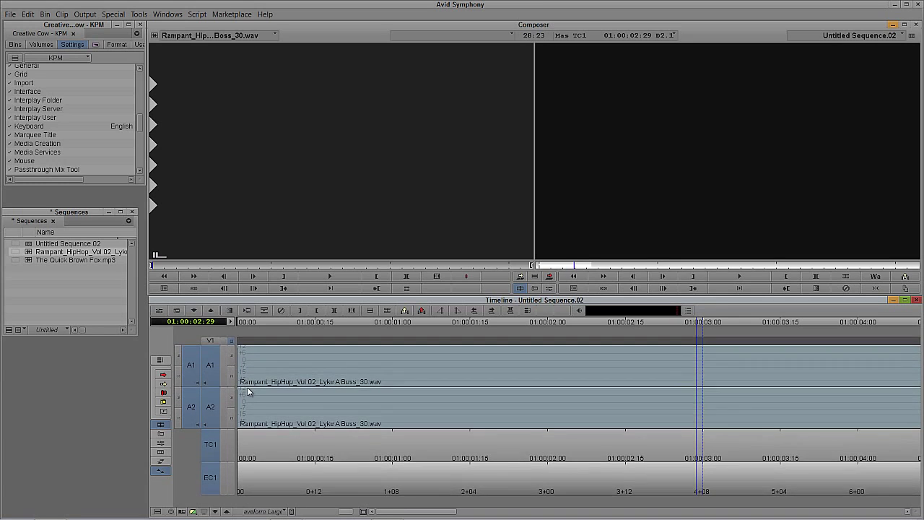
{"action": "key", "text": "ctrl+l"}
{"action": "key", "text": "ctrl+l"}
{"action": "key", "text": "ctrl+l"}
{"action": "key", "text": "ctrl+l"}
{"action": "key", "text": "ctrl+l"}
{"action": "key", "text": "ctrl+l"}
{"action": "key", "text": "ctrl+l"}
{"action": "key", "text": "ctrl+l"}
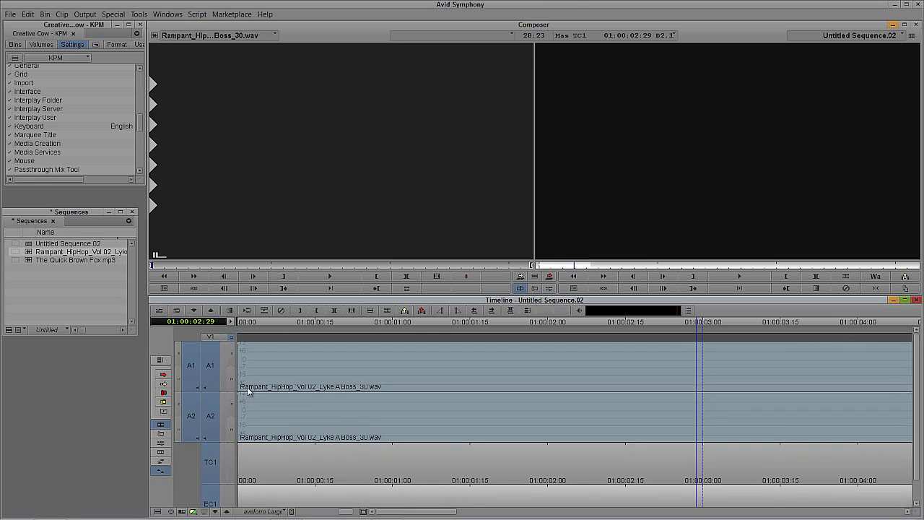
{"action": "key", "text": "ctrl+l"}
{"action": "key", "text": "ctrl+l"}
{"action": "key", "text": "ctrl+l"}
{"action": "key", "text": "ctrl+l"}
{"action": "key", "text": "ctrl+l"}
{"action": "key", "text": "ctrl+l"}
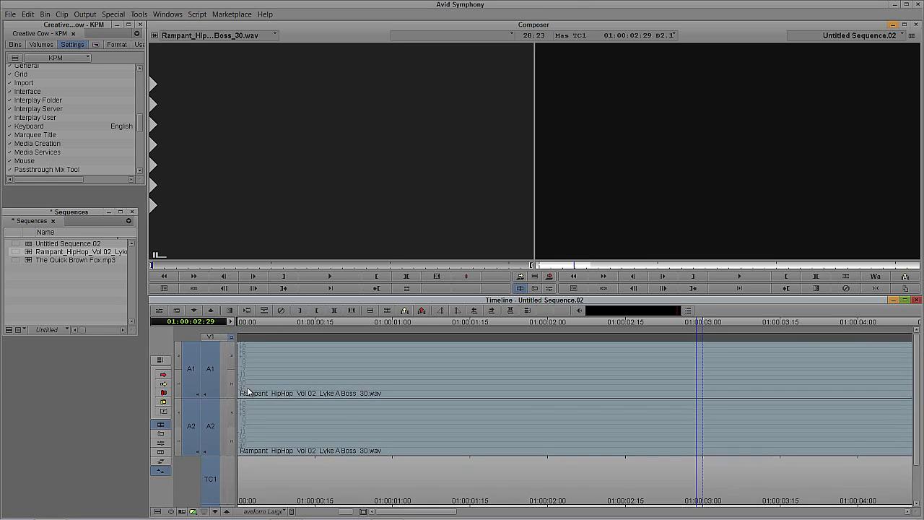
{"action": "key", "text": "ctrl+l"}
{"action": "key", "text": "ctrl+l"}
{"action": "key", "text": "ctrl+l"}
{"action": "key", "text": "ctrl+l"}
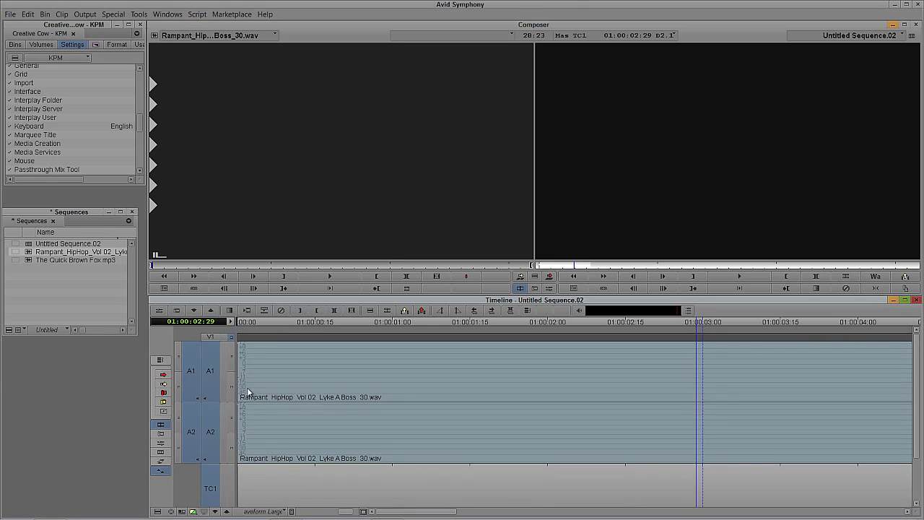
{"action": "key", "text": "ctrl+l"}
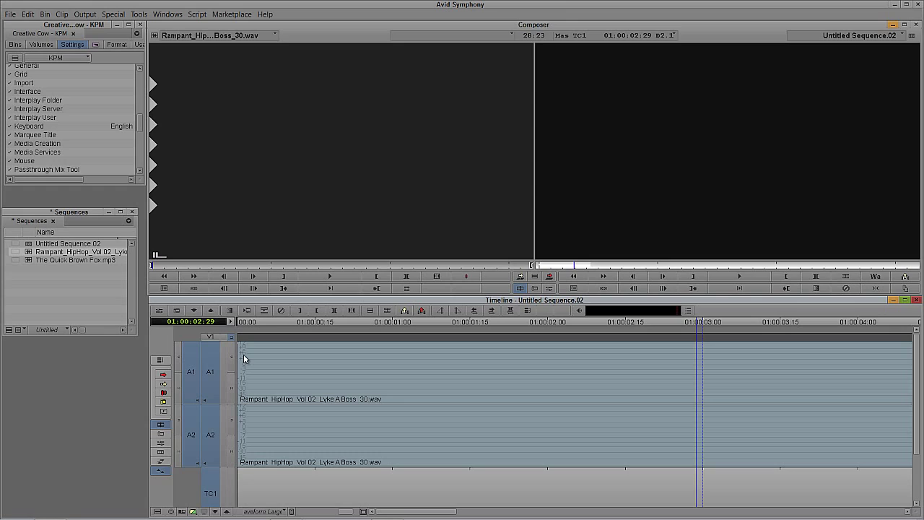
- Save the timeline layout as the view 'Volume Mixing' and confirm it appears in the views list
{"action": "left_click", "coordinate": [274, 512]}
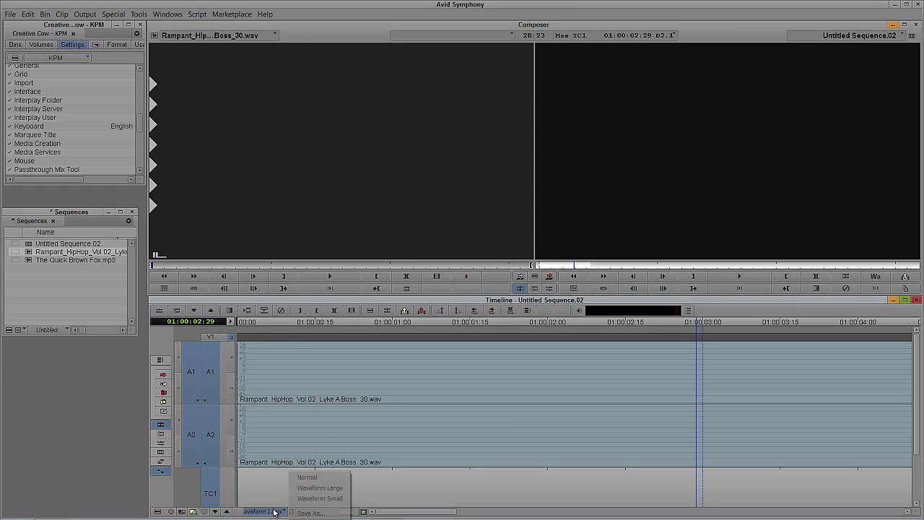
{"action": "left_click", "coordinate": [318, 513]}
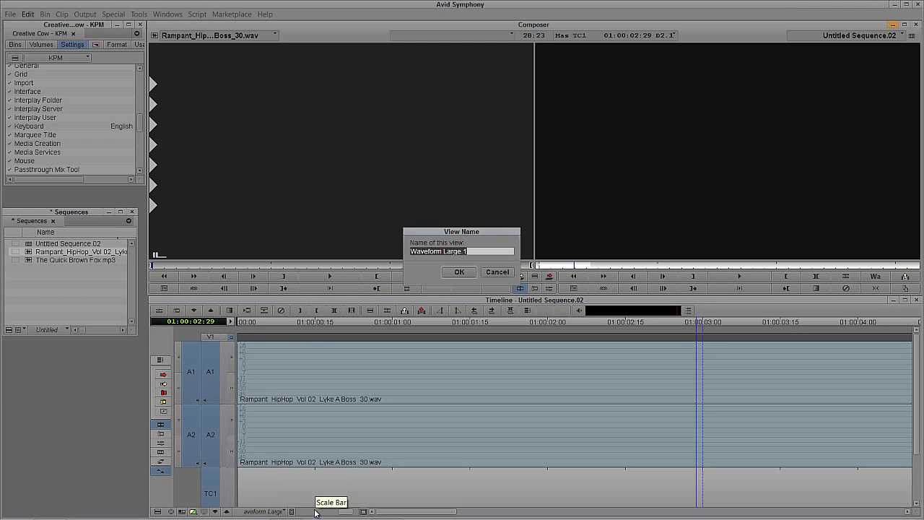
{"action": "type", "text": "Vo"}
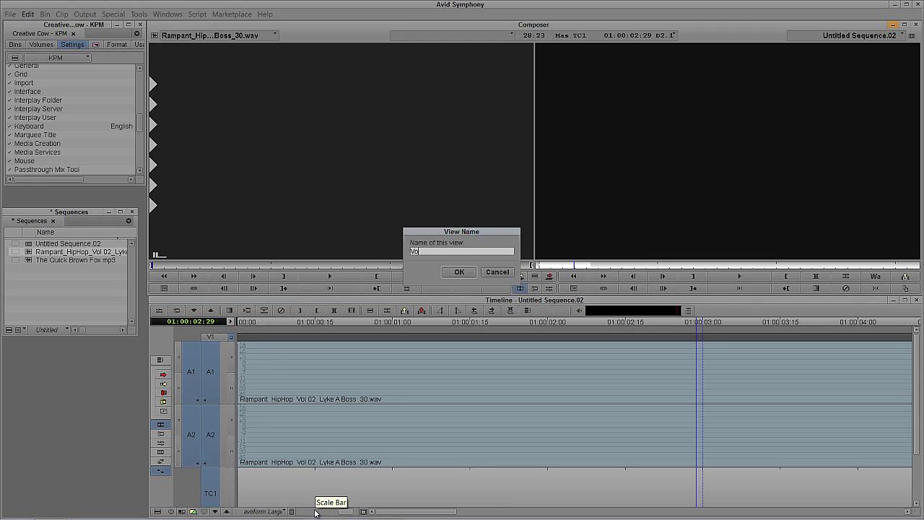
{"action": "type", "text": "lume Mixing"}
{"action": "key", "text": "Return"}
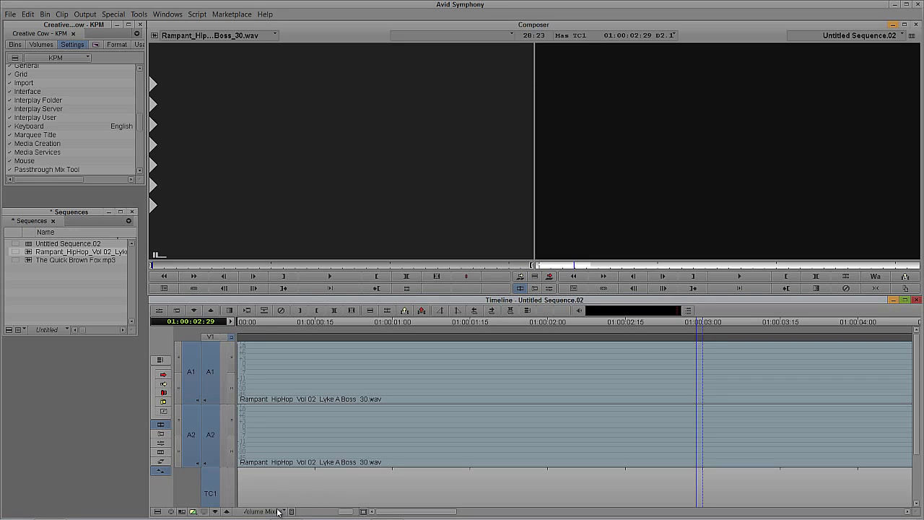
{"action": "left_click", "coordinate": [280, 512]}
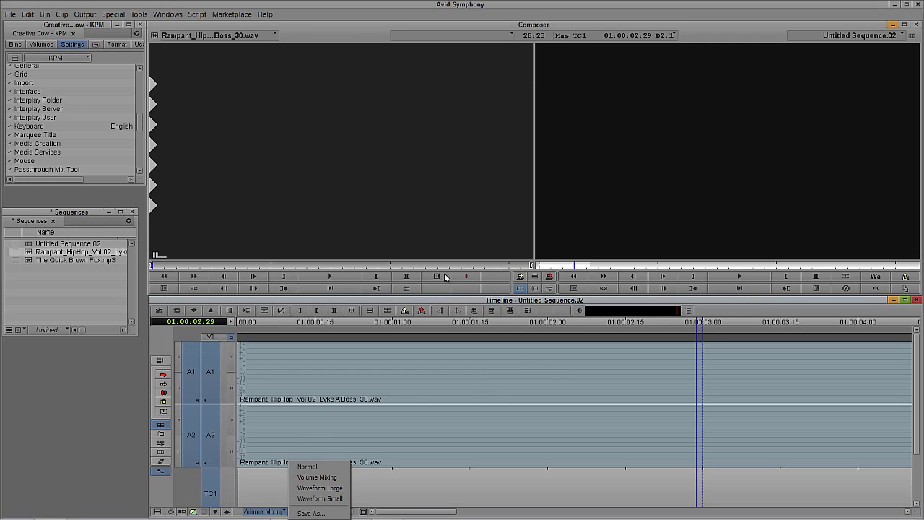
- Scroll the project Settings list to show Normal, Waveform Large, Volume Mixing and Waveform Small
{"action": "left_click", "coordinate": [70, 27]}
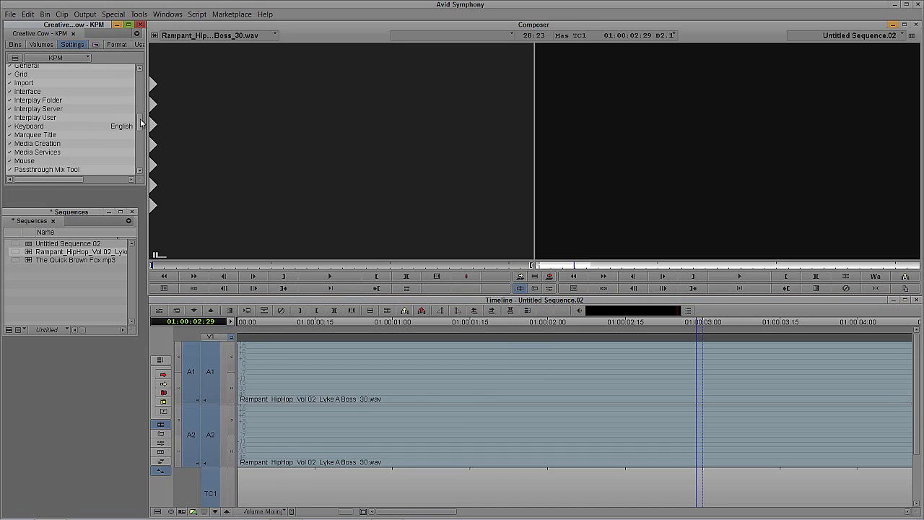
{"action": "left_click_drag", "start_coordinate": [141, 124], "coordinate": [139, 150]}
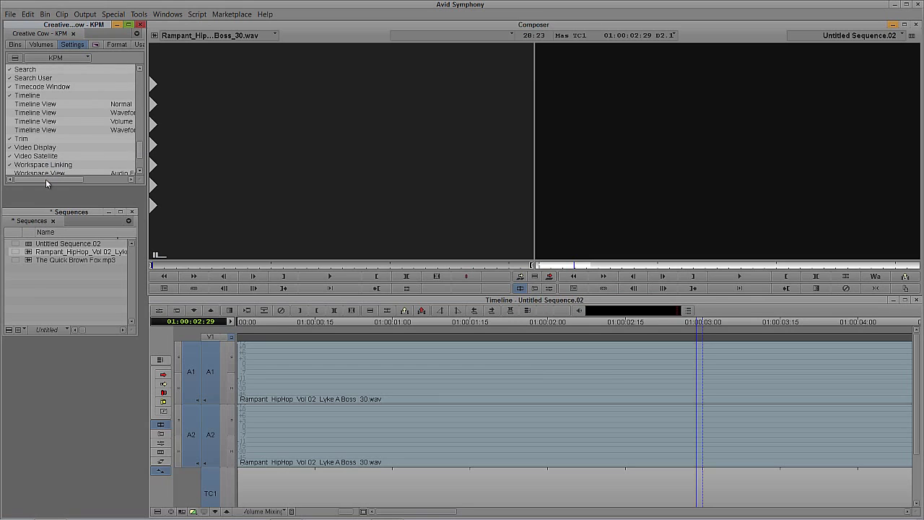
{"action": "left_click_drag", "start_coordinate": [49, 182], "coordinate": [74, 178]}
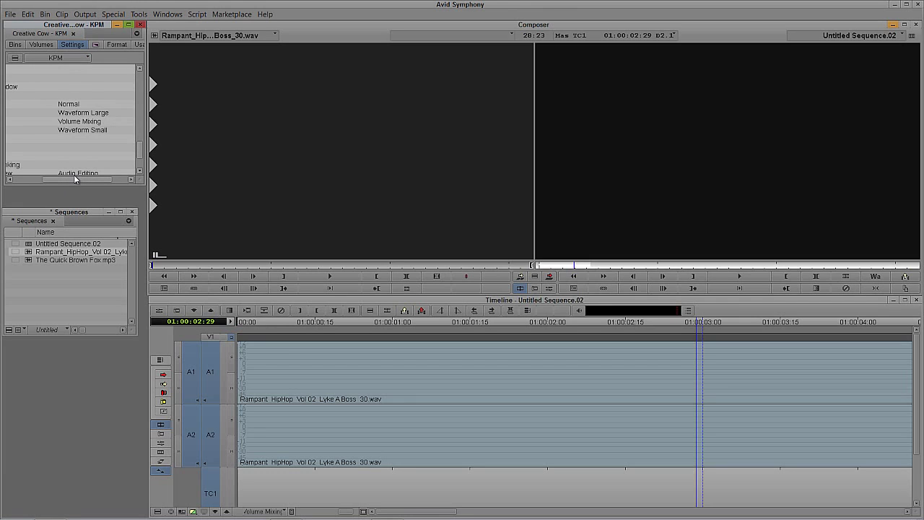